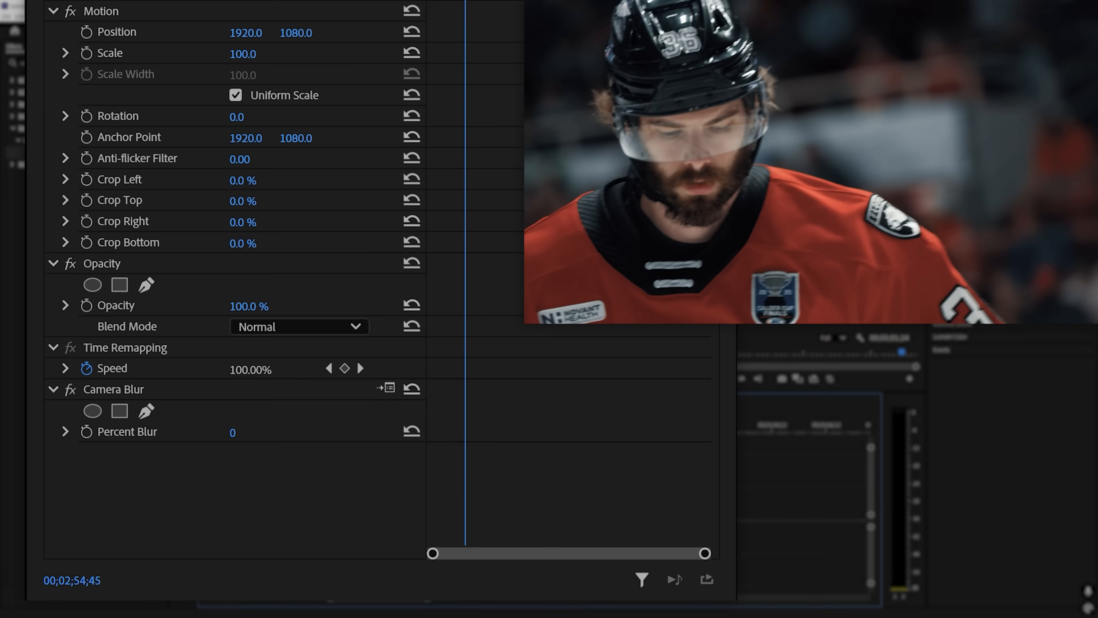
# - Start keyframing Camera Blur's Percent Blur on the selected clip at 00;02;54;52, keeping the value at 0
pyautogui.press('Right')
pyautogui.press('Right')
pyautogui.press('Right')
pyautogui.press('Right')
pyautogui.press('Right')
pyautogui.press('Right')
pyautogui.press('Right')
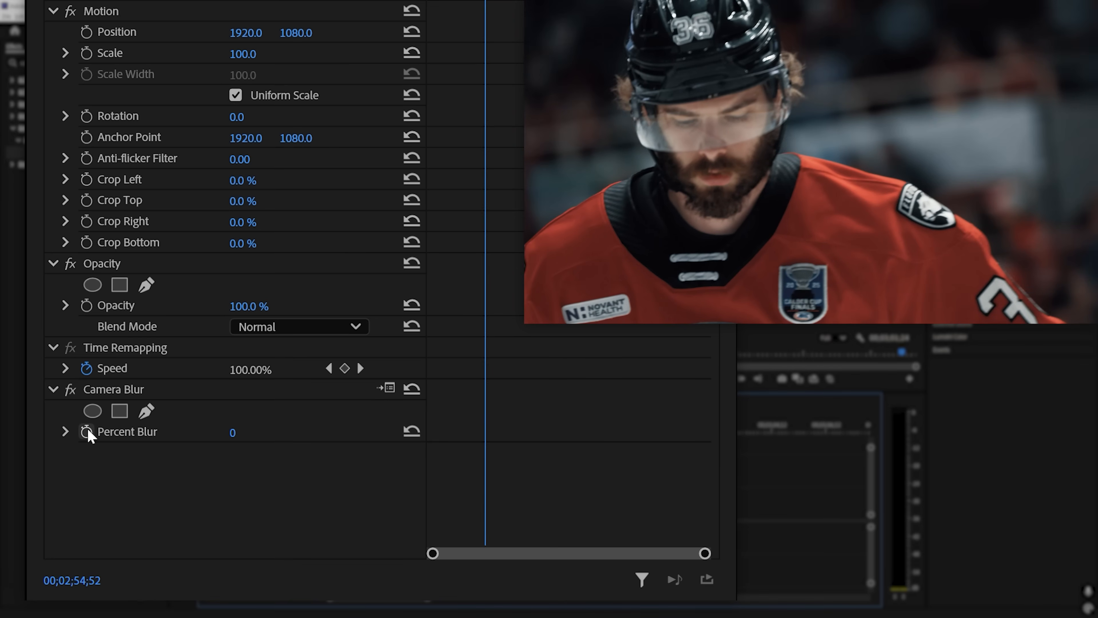
pyautogui.click(86, 431)
# - Add a raised Percent Blur keyframe about 15 frames after the first one
pyautogui.press('Right')
pyautogui.press('Right')
pyautogui.press('Right')
pyautogui.press('Right')
pyautogui.press('Right')
pyautogui.press('Right')
pyautogui.press('Right')
pyautogui.press('Right')
pyautogui.press('Right')
pyautogui.press('Right')
pyautogui.press('Right')
pyautogui.press('Right')
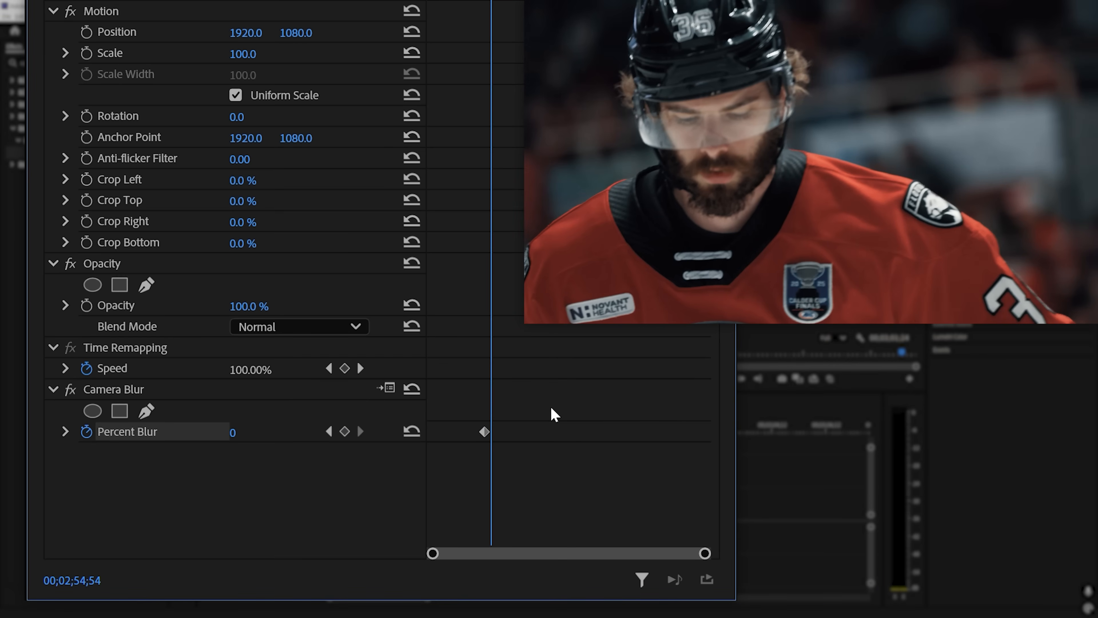
pyautogui.press('Right')
pyautogui.press('Right')
pyautogui.press('Right')
pyautogui.moveTo(242, 435); pyautogui.dragTo(244, 435)
# - Set Percent Blur back to 0 at 00;02;55;15
pyautogui.press('Right')
pyautogui.press('Right')
pyautogui.press('Right')
pyautogui.press('Right')
pyautogui.press('Right')
pyautogui.press('Right')
pyautogui.press('Right')
pyautogui.press('Right')
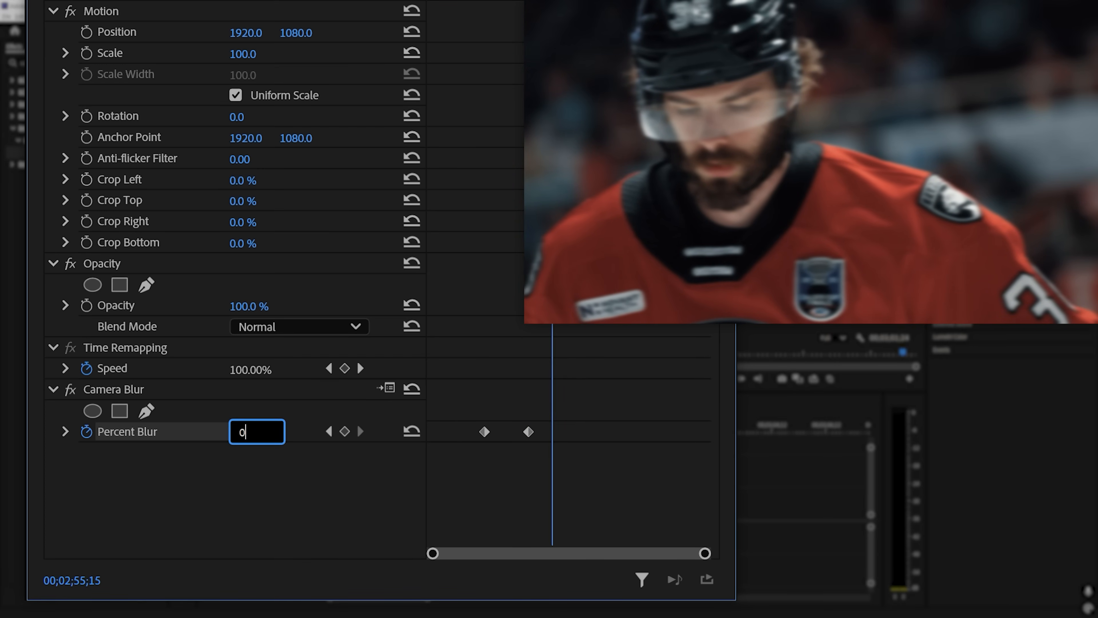
# - Set Percent Blur to 10 at 00;02;56;03, near the end of the clip
pyautogui.press('Right')
pyautogui.press('Right')
pyautogui.press('Right')
pyautogui.press('Right')
pyautogui.press('Right')
pyautogui.press('Right')
pyautogui.press('Right')
pyautogui.press('Right')
pyautogui.press('Right')
pyautogui.press('Right')
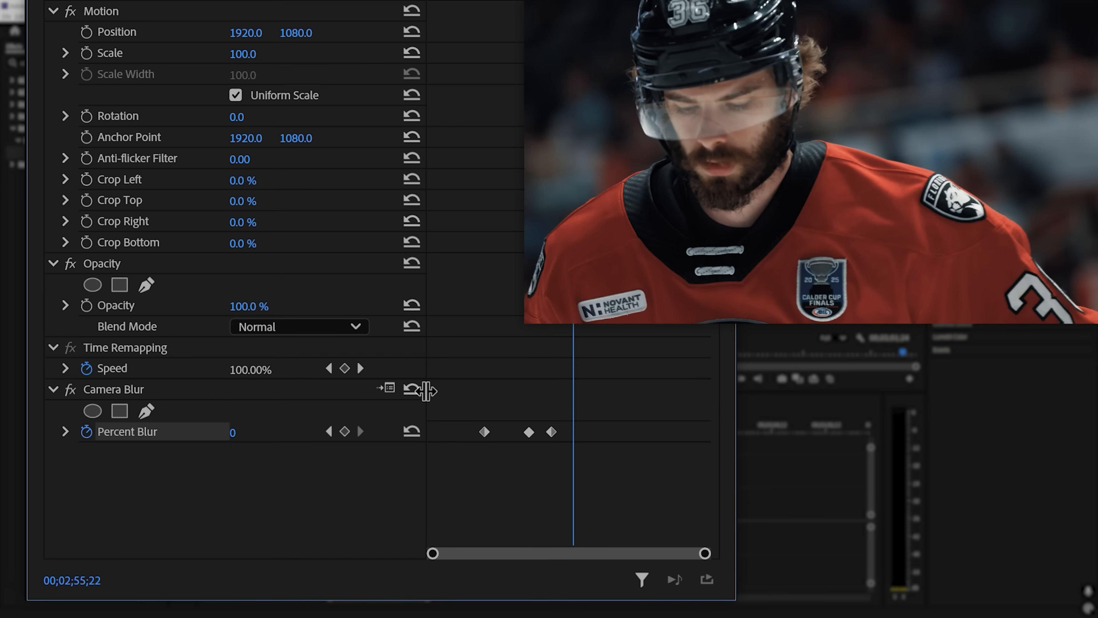
pyautogui.press('Right')
pyautogui.press('Right')
pyautogui.press('Right')
pyautogui.press('Right')
pyautogui.press('Right')
pyautogui.press('Right')
pyautogui.press('Right')
pyautogui.press('Right')
pyautogui.press('Right')
pyautogui.press('Right')
pyautogui.press('Right')
pyautogui.press('Right')
pyautogui.press('Right')
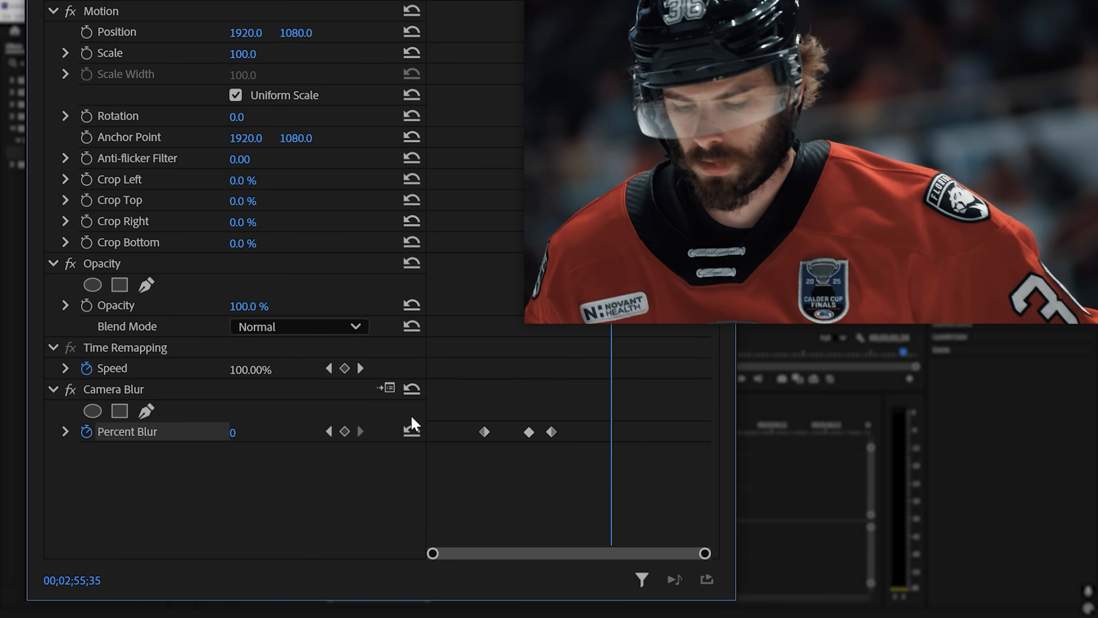
pyautogui.press('Right')
pyautogui.press('Right')
pyautogui.press('Right')
pyautogui.press('Right')
pyautogui.press('Right')
pyautogui.press('Right')
pyautogui.press('Right')
pyautogui.press('Right')
pyautogui.press('Right')
pyautogui.press('Right')
pyautogui.press('Right')
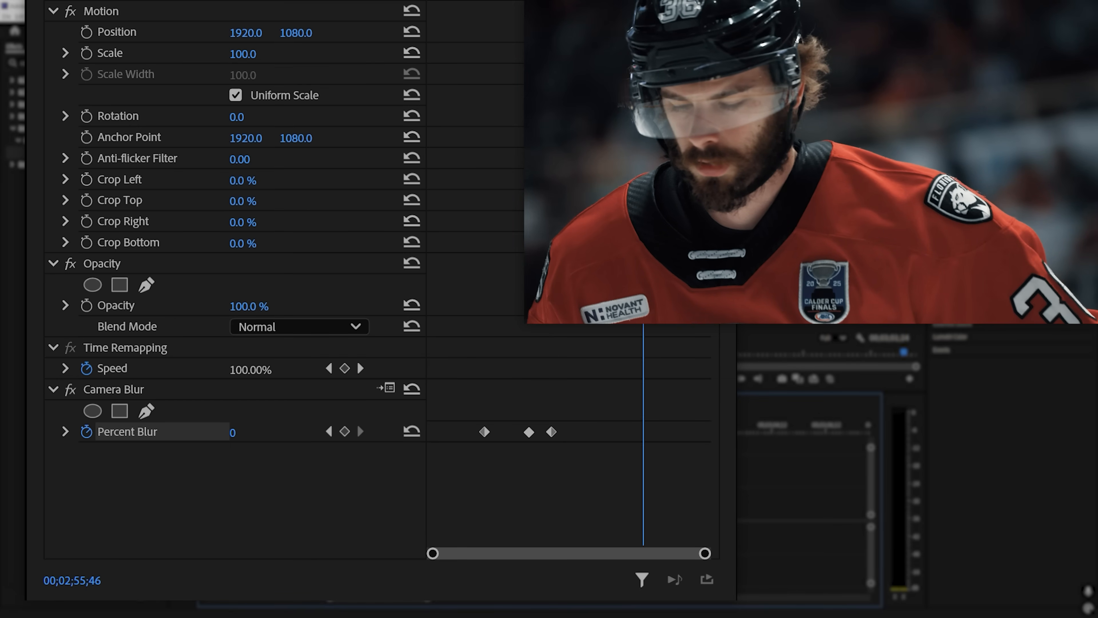
pyautogui.press('Right')
pyautogui.press('Right')
pyautogui.press('Right')
pyautogui.press('Right')
pyautogui.press('Right')
pyautogui.press('Right')
pyautogui.press('Right')
pyautogui.press('Right')
pyautogui.press('Right')
pyautogui.press('Right')
pyautogui.press('Right')
pyautogui.press('Right')
pyautogui.press('Right')
pyautogui.press('Right')
pyautogui.click(236, 433)
pyautogui.write('10')
pyautogui.press('Return')
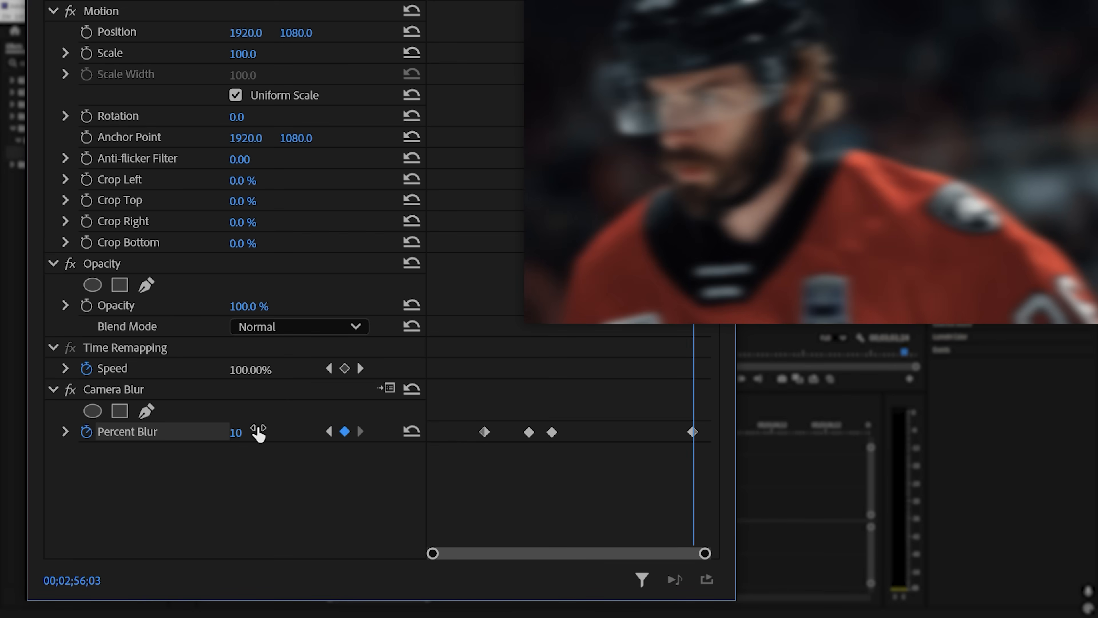
# - Move the last blur keyframe back to 00;02;55;51 and set Percent Blur to 4 at 00;02;55;55
pyautogui.moveTo(596, 1); pyautogui.dragTo(658, 1)
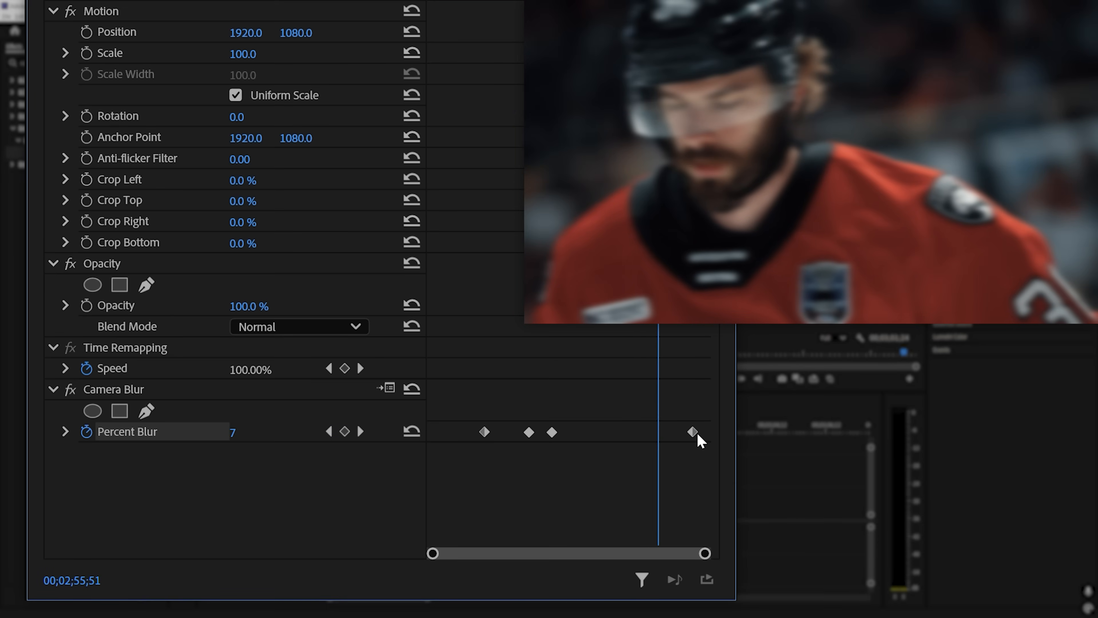
pyautogui.moveTo(693, 432); pyautogui.dragTo(657, 432)
pyautogui.click(239, 433)
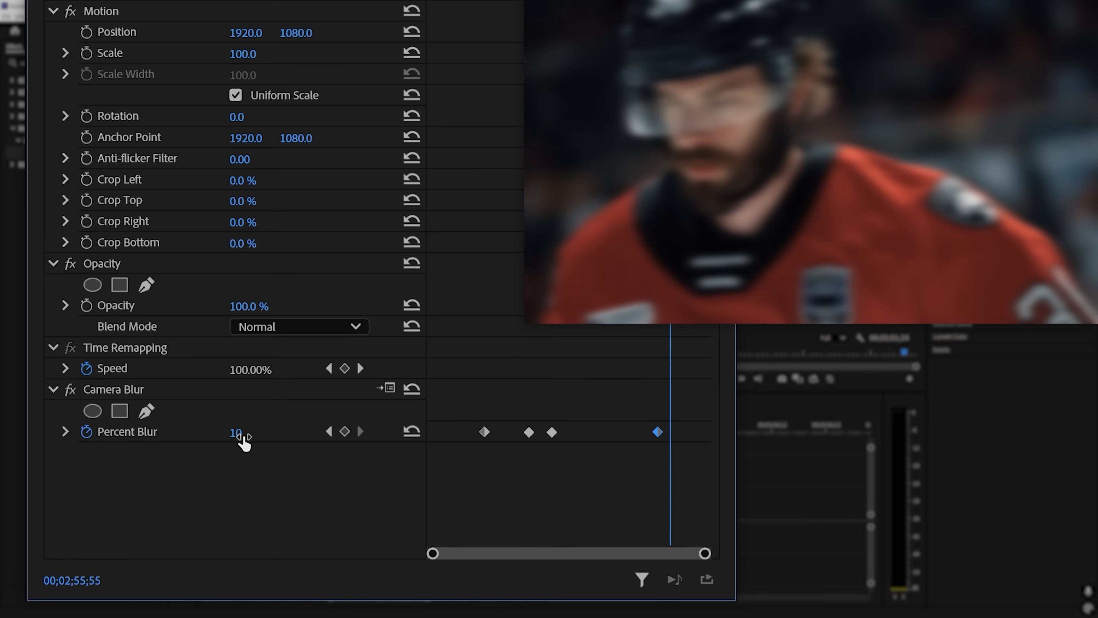
pyautogui.write('4')
pyautogui.press('Return')
# - Set Percent Blur to 0 a few frames before the clip's end and to 12 at its very end
pyautogui.write('0')
pyautogui.press('Return')
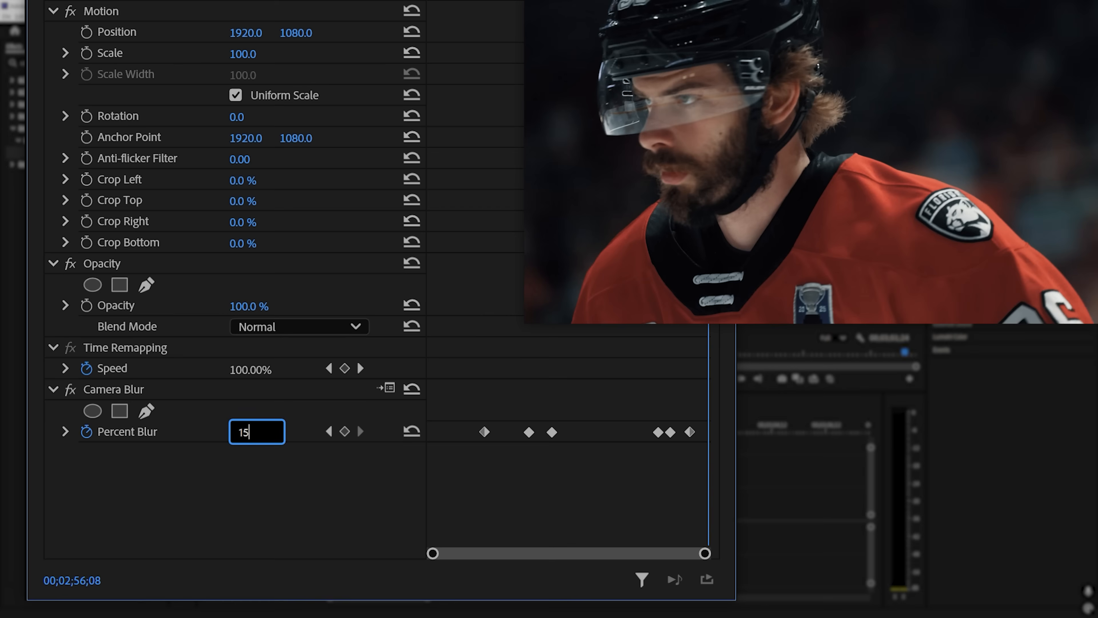
pyautogui.press('Return')
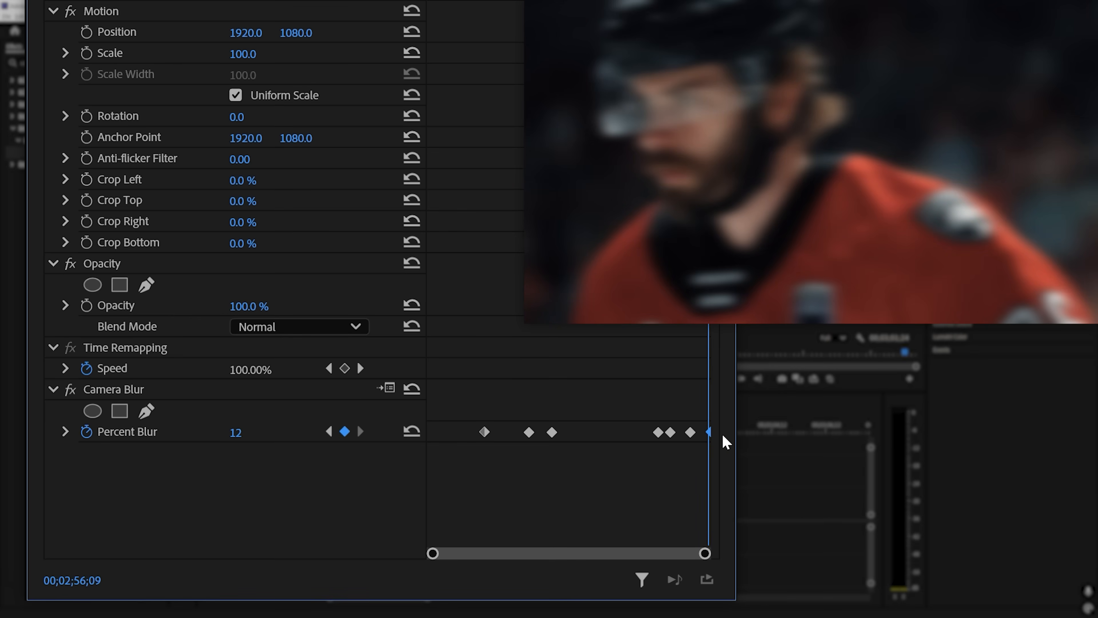
# - Step back frame by frame from the clip's end to 00;02;55;55 to check the blur animation
pyautogui.press('Left')
pyautogui.press('Left')
pyautogui.press('Left')
pyautogui.press('Left')
pyautogui.press('Left')
pyautogui.press('Left')
pyautogui.press('Left')
pyautogui.press('Left')
pyautogui.press('Left')
pyautogui.press('Left')
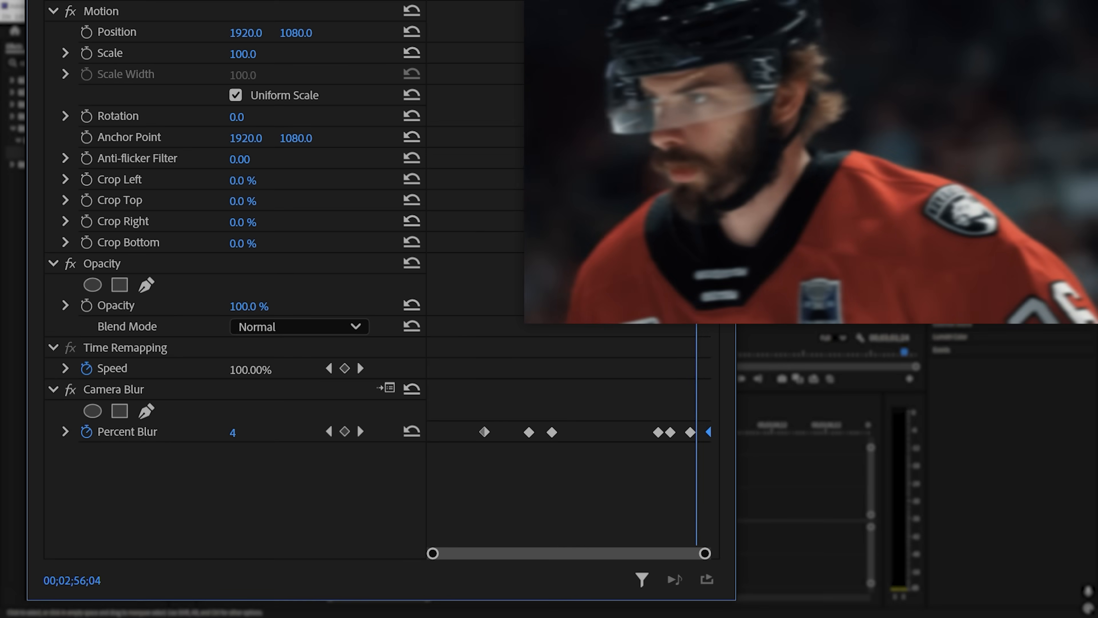
pyautogui.press('Left')
pyautogui.press('Left')
pyautogui.press('Left')
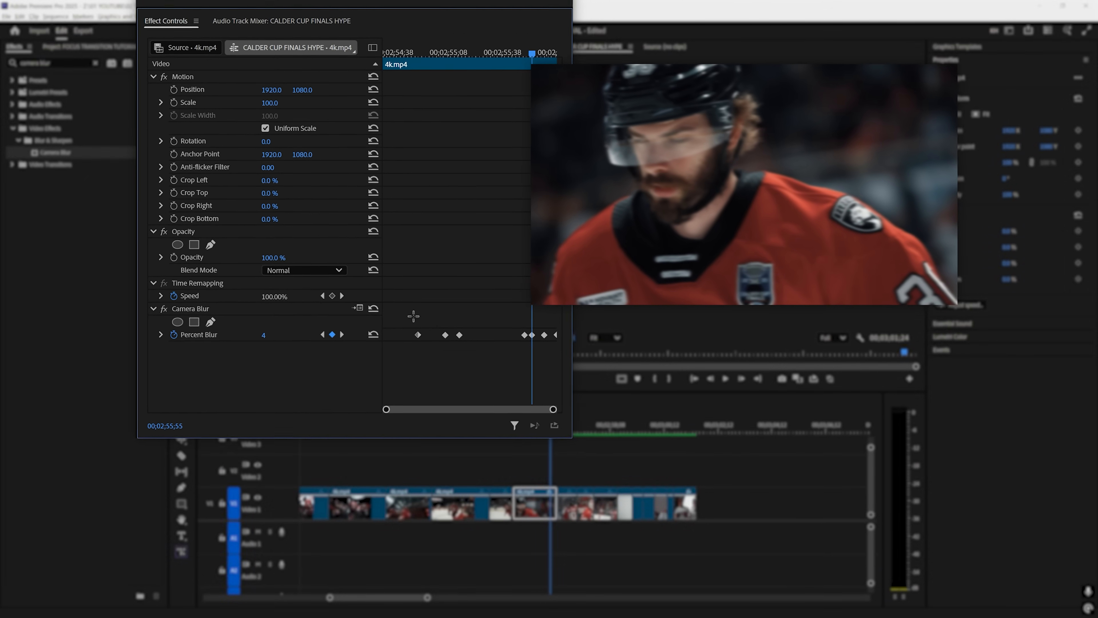
# - Change all of the clip's Percent Blur keyframes to Continuous Bezier interpolation
pyautogui.rightClick(503, 308)
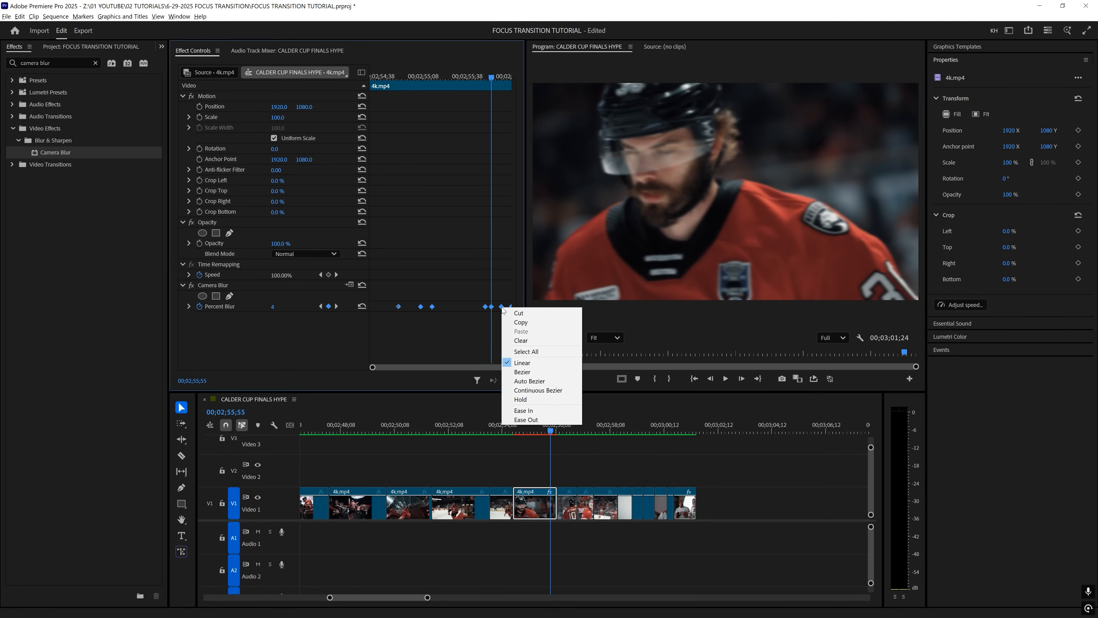
pyautogui.click(547, 388)
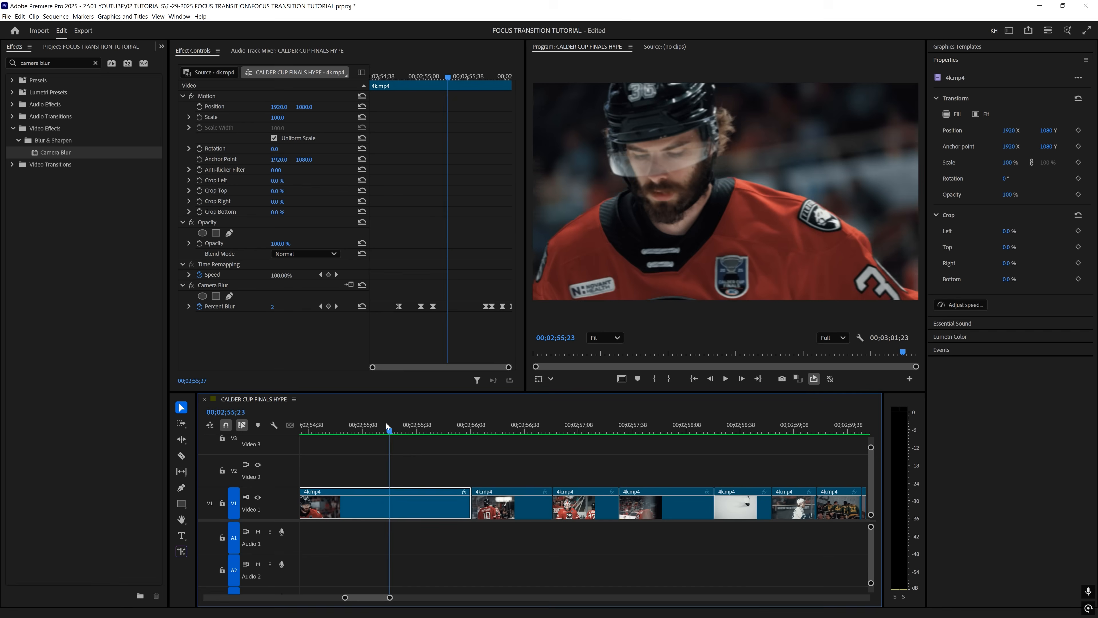
# - Apply the Camera Blur effect to the next clip, the one showing the number 10 jersey
pyautogui.moveTo(385, 422); pyautogui.dragTo(483, 421)
pyautogui.moveTo(64, 159); pyautogui.dragTo(494, 394)
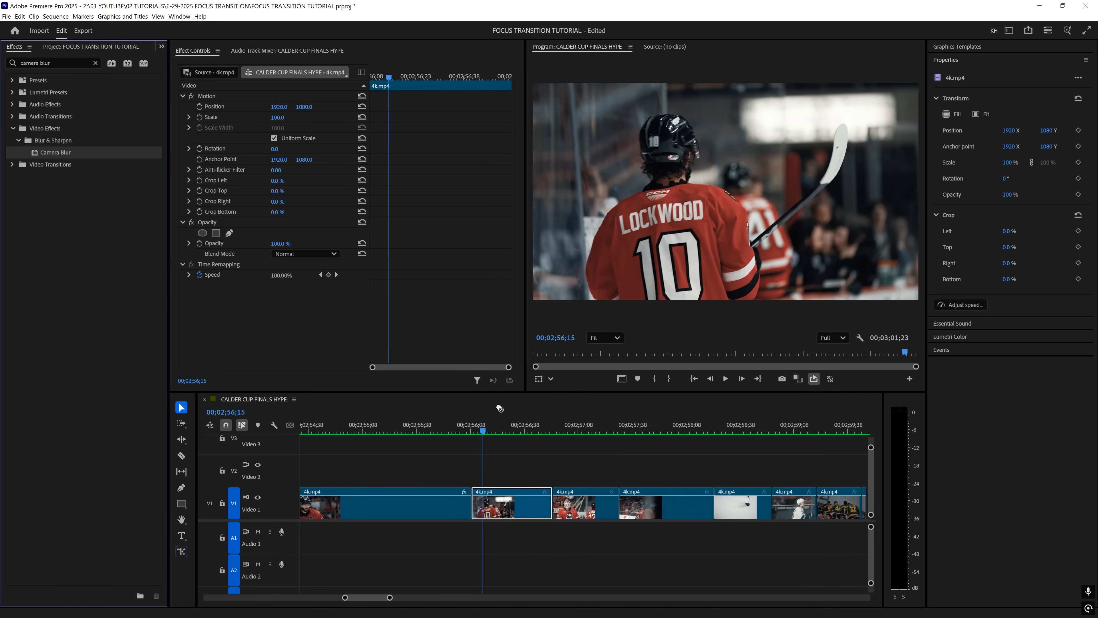
pyautogui.moveTo(517, 502); pyautogui.dragTo(517, 502)
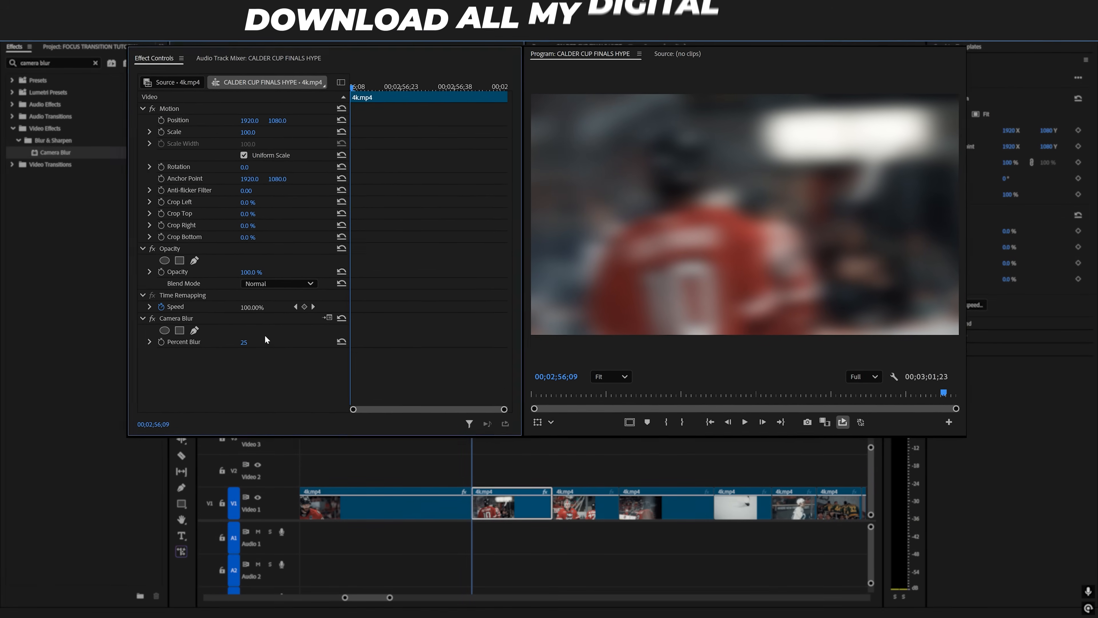
# - Start keyframing Percent Blur on the number 10 clip's first frame with a value of 15
pyautogui.click(281, 306)
pyautogui.write('15')
pyautogui.press('Return')
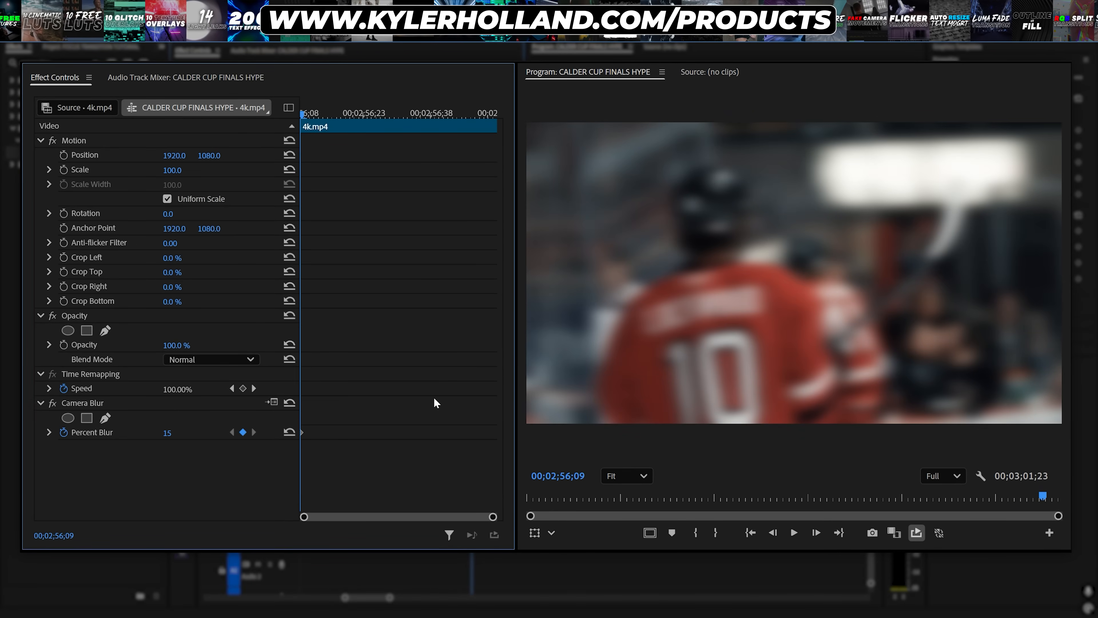
# - Set Percent Blur to 1 ten frames into the clip, at 00;02;56;19
pyautogui.press('Right')
pyautogui.press('Right')
pyautogui.press('Right')
pyautogui.press('Right')
pyautogui.press('Right')
pyautogui.press('Right')
pyautogui.press('Right')
pyautogui.press('Right')
pyautogui.press('Right')
pyautogui.press('Right')
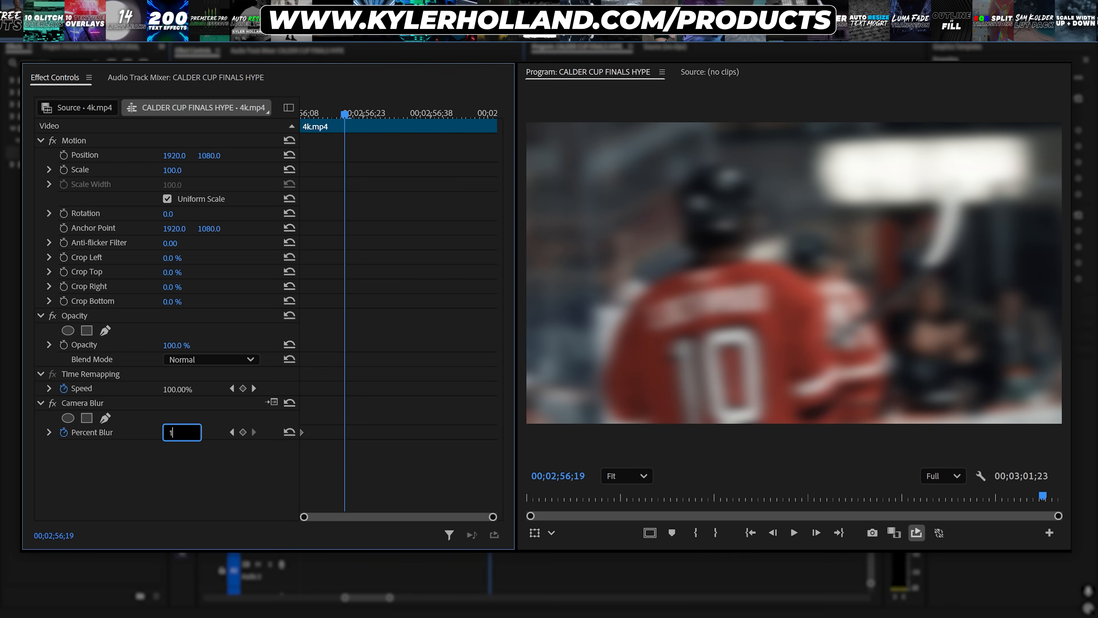
pyautogui.press('Return')
# - Set Percent Blur to 5 ten frames further, just past 00;02;56;28
pyautogui.press('Right')
pyautogui.press('Right')
pyautogui.press('Right')
pyautogui.press('Right')
pyautogui.press('Right')
pyautogui.press('Right')
pyautogui.press('Right')
pyautogui.press('Right')
pyautogui.press('Right')
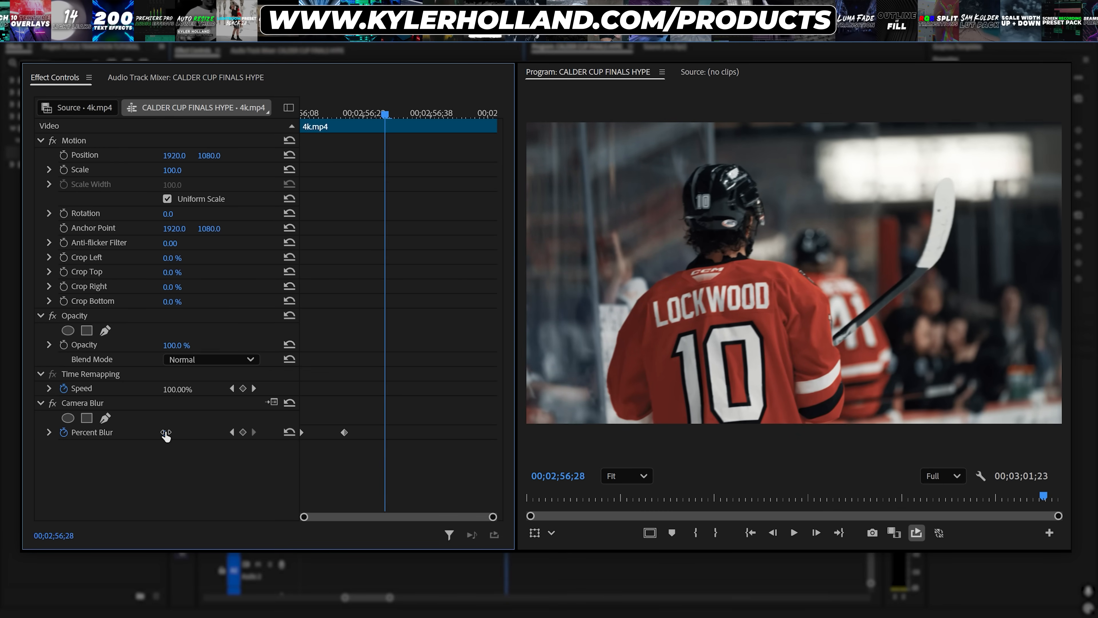
pyautogui.press('Right')
pyautogui.click(165, 432)
pyautogui.press('Return')
# - Set Percent Blur to 0 at 00;02;56;34 and to 15 at 00;02;56;36
pyautogui.press('Right')
pyautogui.press('Right')
pyautogui.press('Right')
pyautogui.press('Right')
pyautogui.press('Right')
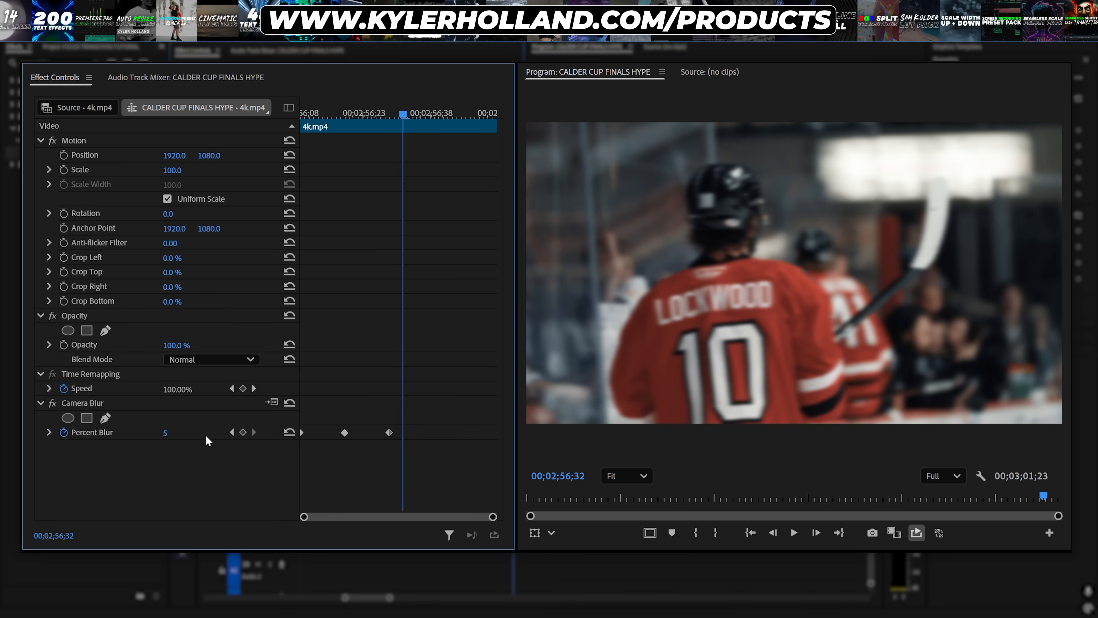
pyautogui.write('1')
pyautogui.press('Return')
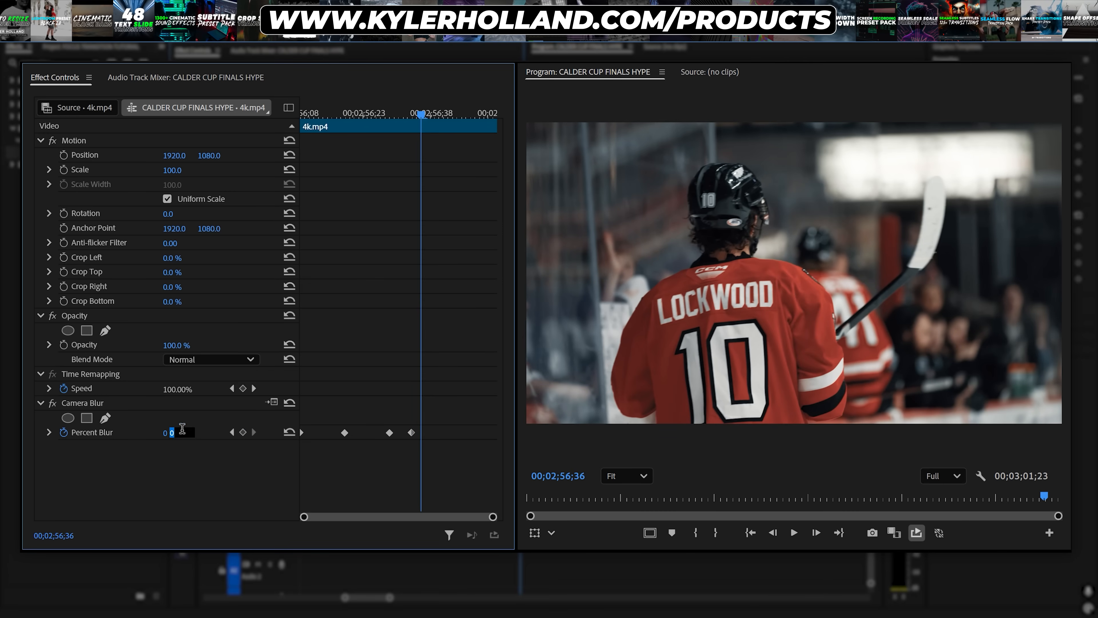
pyautogui.write('15')
pyautogui.press('Return')
# - Add a Percent Blur keyframe at 00;02;56;43 and change all of the clip's blur keyframes to Continuous Bezier interpolation
pyautogui.press('Right')
pyautogui.press('Right')
pyautogui.press('Right')
pyautogui.press('Right')
pyautogui.press('Right')
pyautogui.press('Right')
pyautogui.press('Right')
pyautogui.click(182, 431)
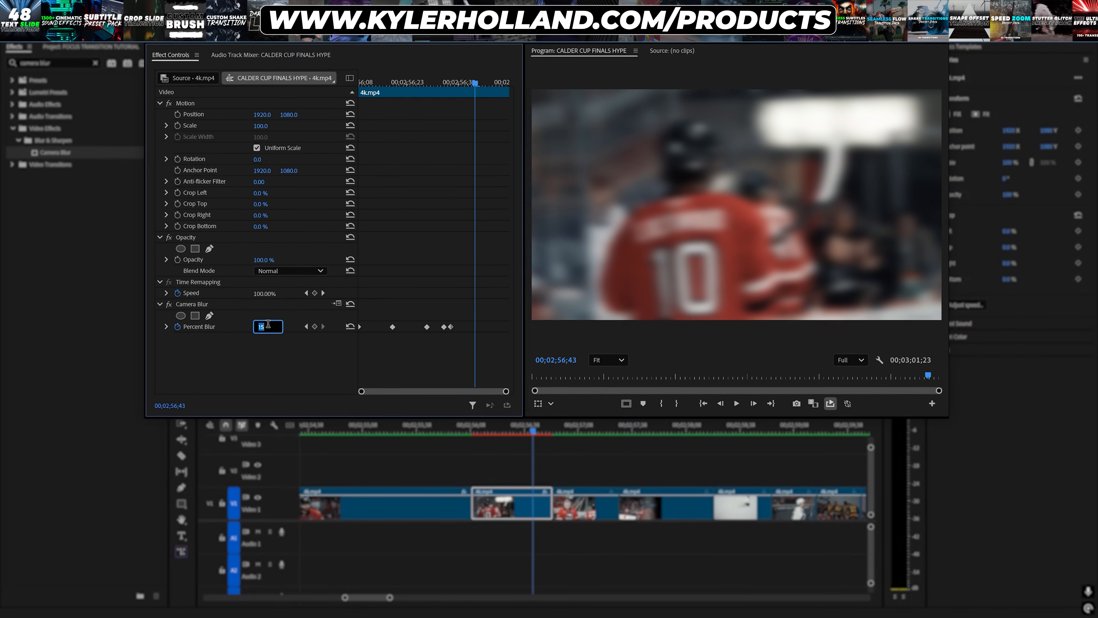
pyautogui.rightClick(401, 306)
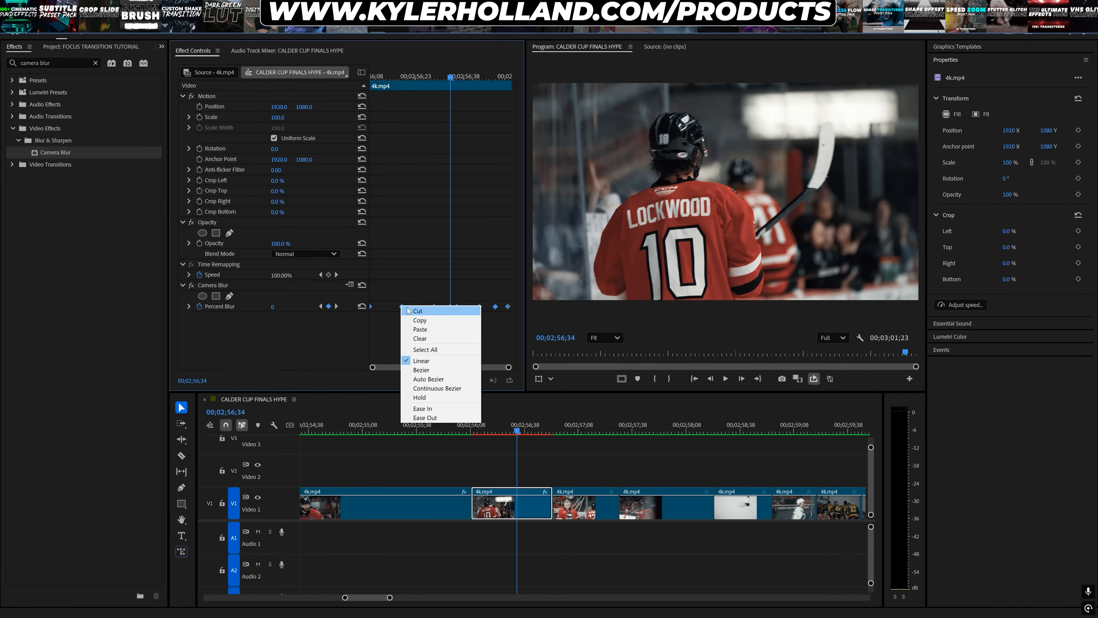
pyautogui.click(448, 389)
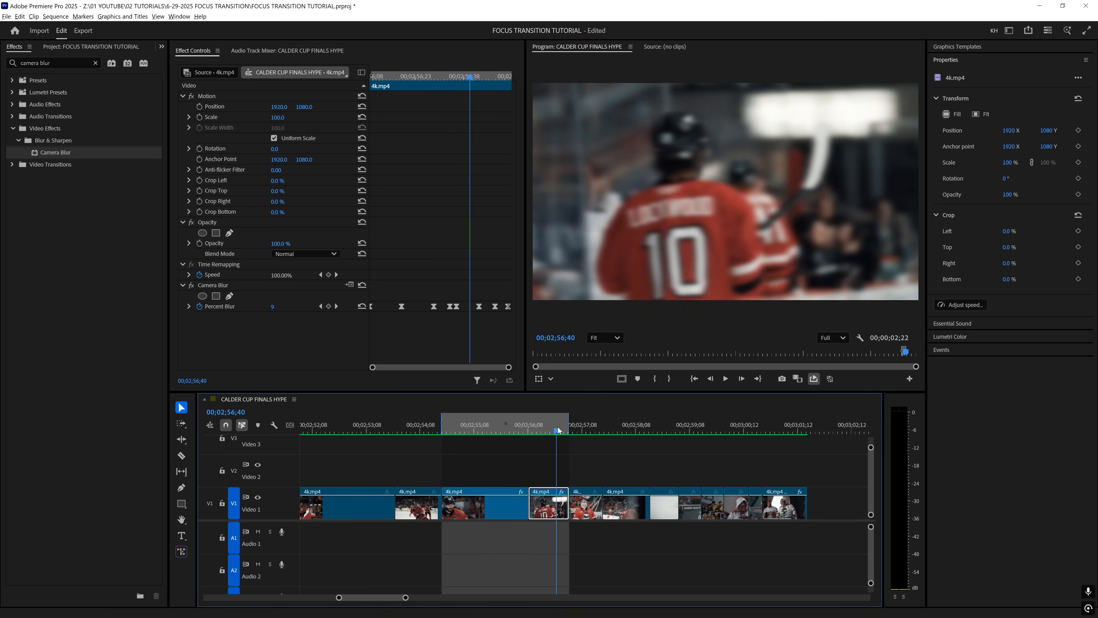
# - Scrub over the number 10 clip to preview its animated focus blur
pyautogui.moveTo(558, 427); pyautogui.dragTo(555, 427)
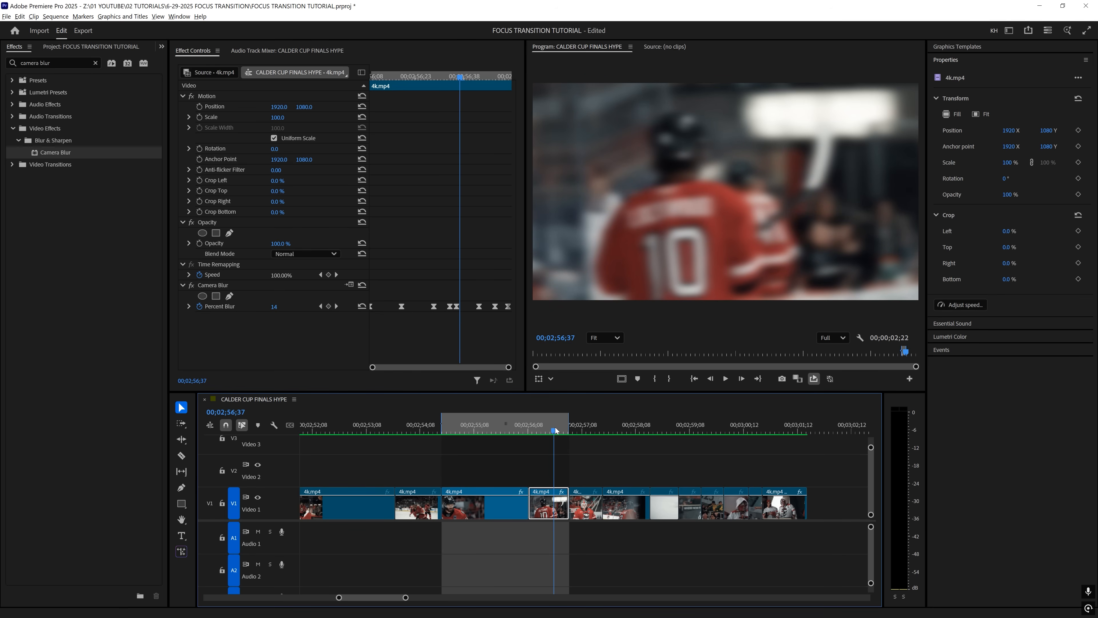
pyautogui.click(320, 306)
pyautogui.press('Return')
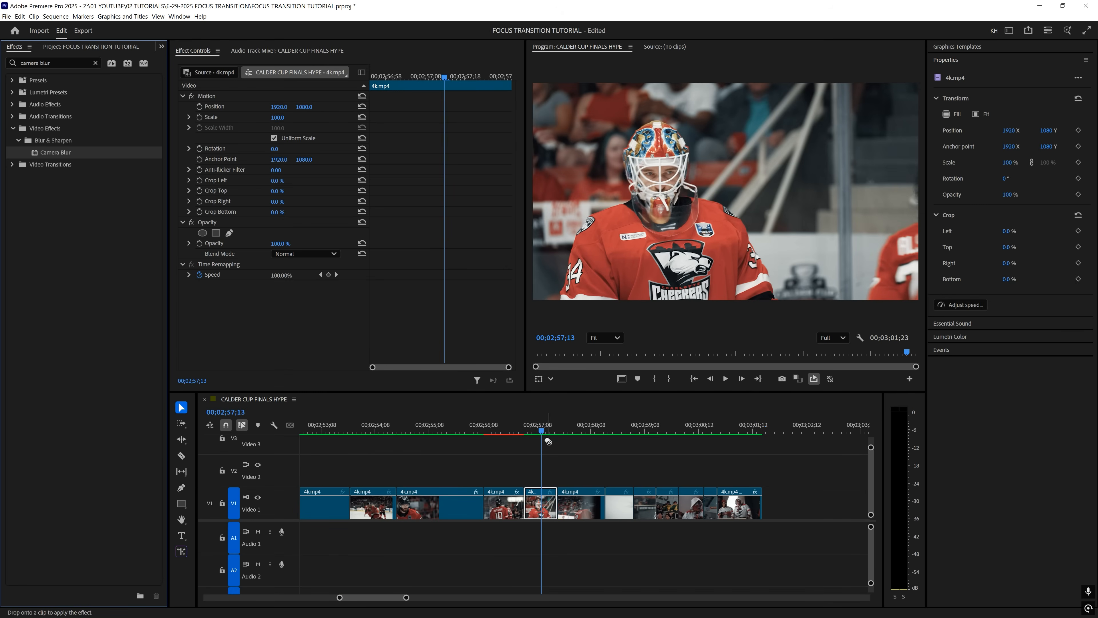
# - Apply Camera Blur to the goalie clip and start keyframing Percent Blur at 10 on its first frame, 00;02;56;54
pyautogui.moveTo(550, 504); pyautogui.dragTo(550, 504)
pyautogui.press('Up')
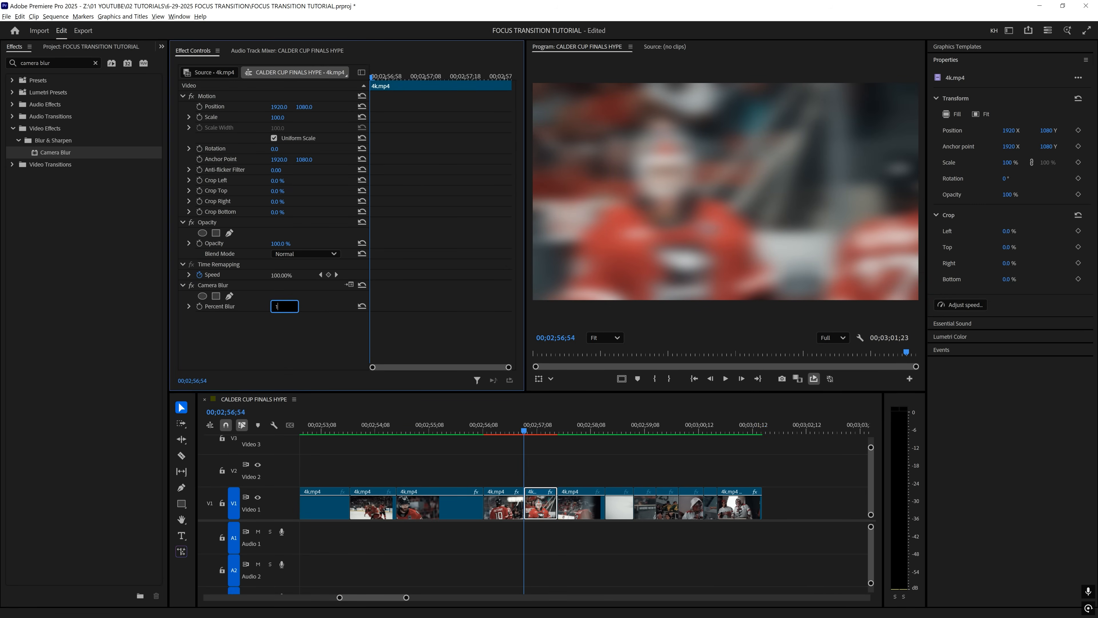
pyautogui.click(199, 306)
# - Set the goalie clip's Percent Blur to 2 at 00;02;57;03 and to 10 at 00;02;57;04
pyautogui.press('Right')
pyautogui.press('Right')
pyautogui.press('Right')
pyautogui.press('Right')
pyautogui.press('Right')
pyautogui.press('Right')
pyautogui.press('Right')
pyautogui.press('Right')
pyautogui.press('Right')
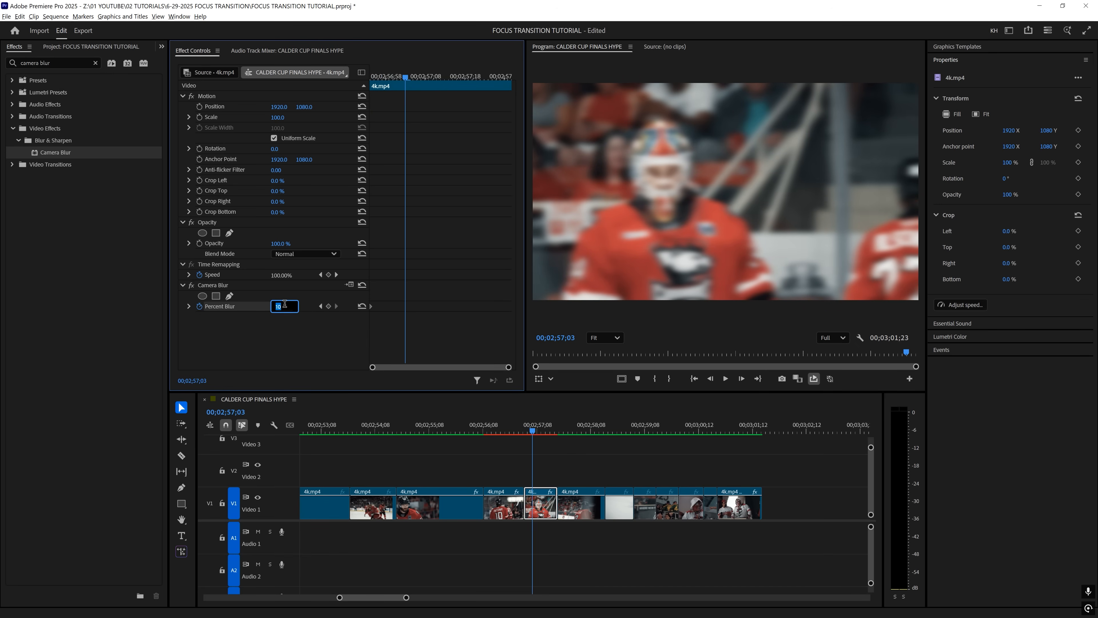
pyautogui.write('2')
pyautogui.press('Return')
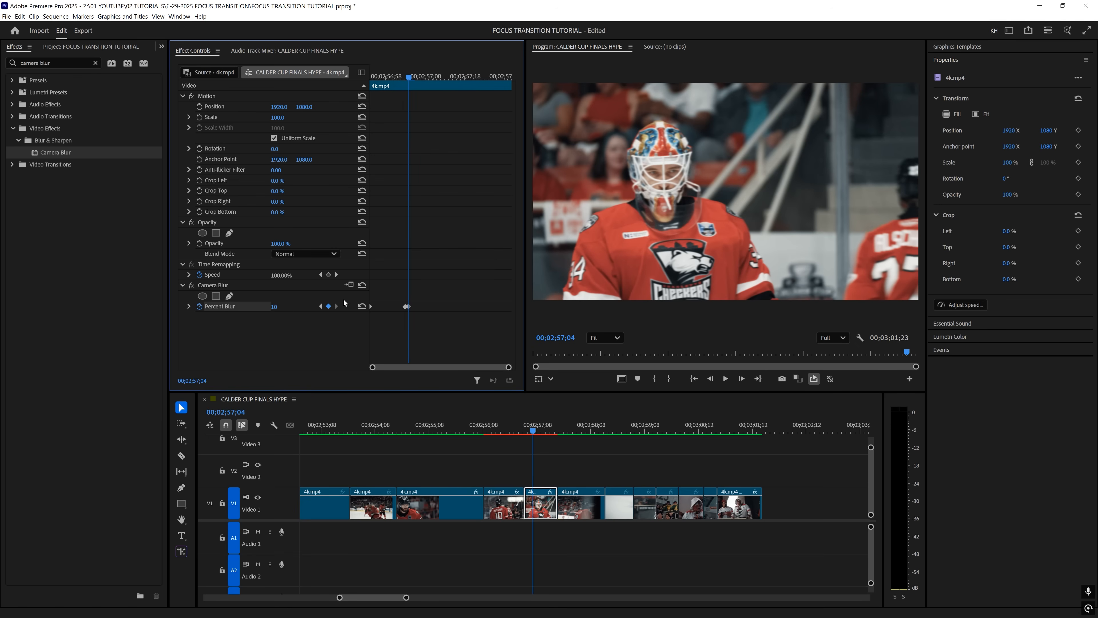
# - Set the goalie clip's Percent Blur to 0 at 00;02;57;14
pyautogui.press('Right')
pyautogui.press('Right')
pyautogui.press('Right')
pyautogui.press('Right')
pyautogui.press('Right')
pyautogui.press('Right')
pyautogui.press('Right')
pyautogui.press('Right')
pyautogui.press('Right')
pyautogui.press('Right')
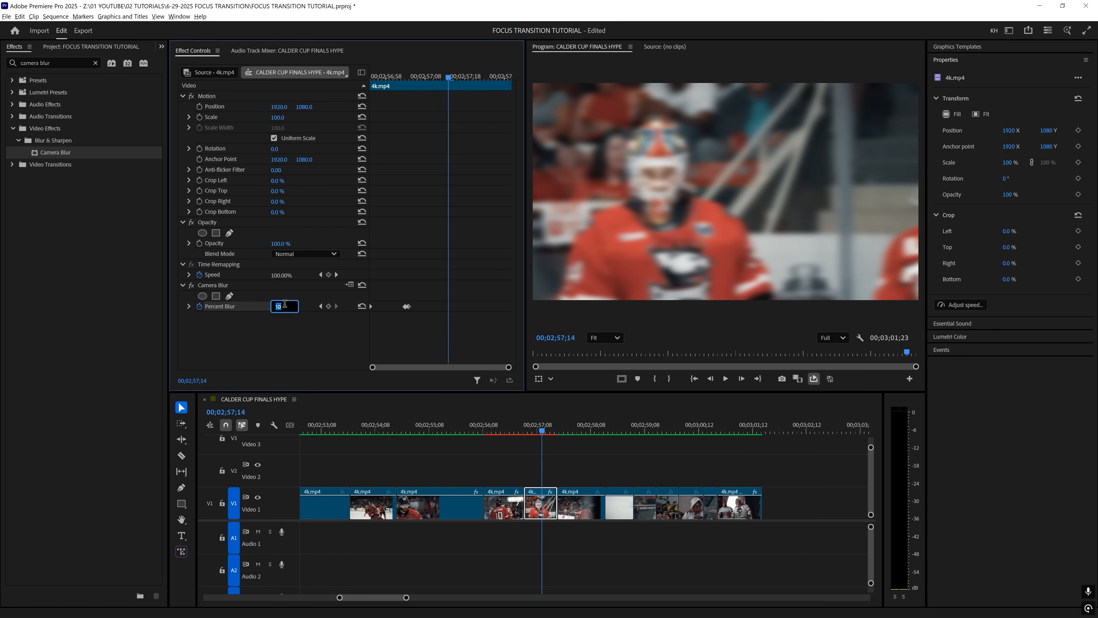
pyautogui.press('Return')
# - Add a Percent Blur keyframe eight frames past 00;02;57;14 to hold the value at 0
pyautogui.press('Right')
pyautogui.press('Right')
pyautogui.press('Right')
pyautogui.press('Right')
pyautogui.press('Right')
pyautogui.press('Right')
pyautogui.press('Right')
pyautogui.press('Right')
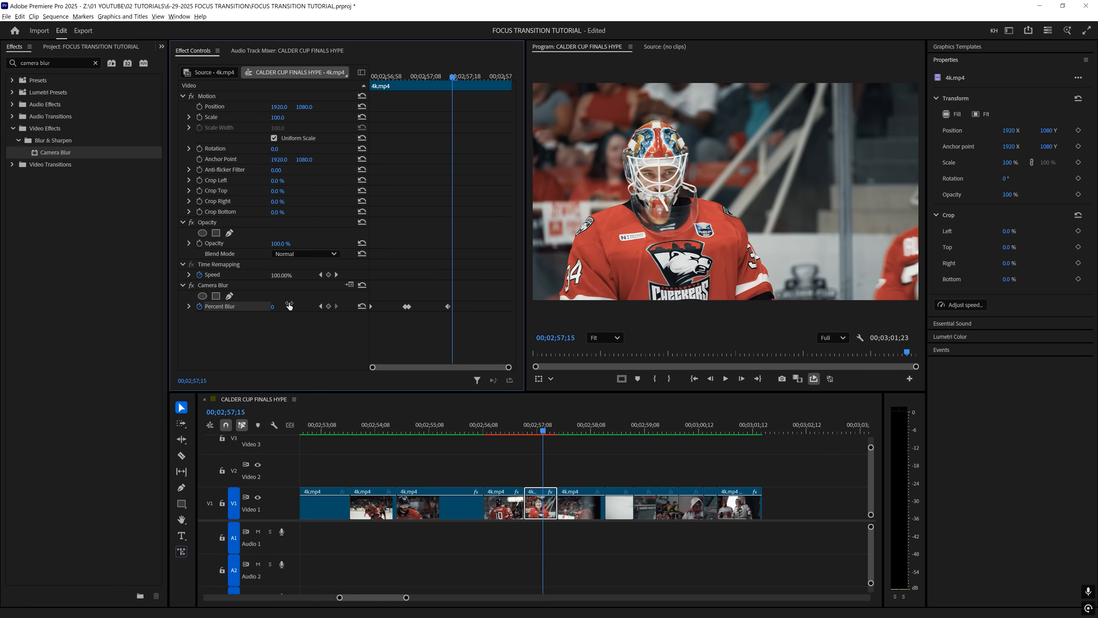
pyautogui.click(330, 306)
# - Set Percent Blur to 14 at 00;02;57;30 and smooth all of the goalie clip's blur keyframes with Bezier interpolation
pyautogui.press('Right')
pyautogui.press('Right')
pyautogui.press('Right')
pyautogui.press('Right')
pyautogui.press('Right')
pyautogui.press('Right')
pyautogui.press('Right')
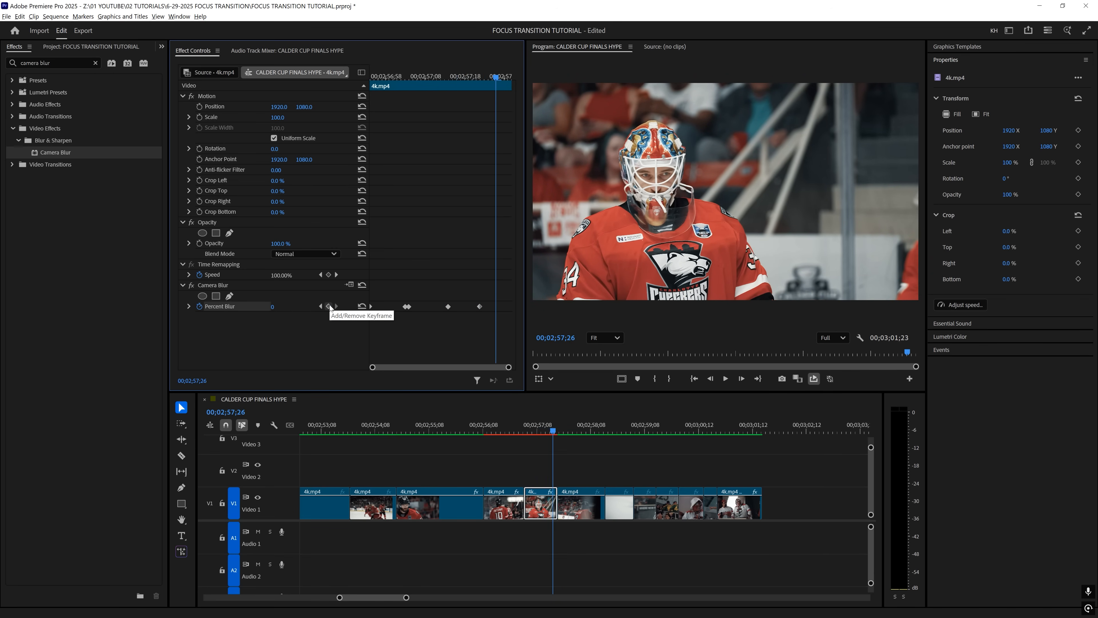
pyautogui.write('14')
pyautogui.press('Return')
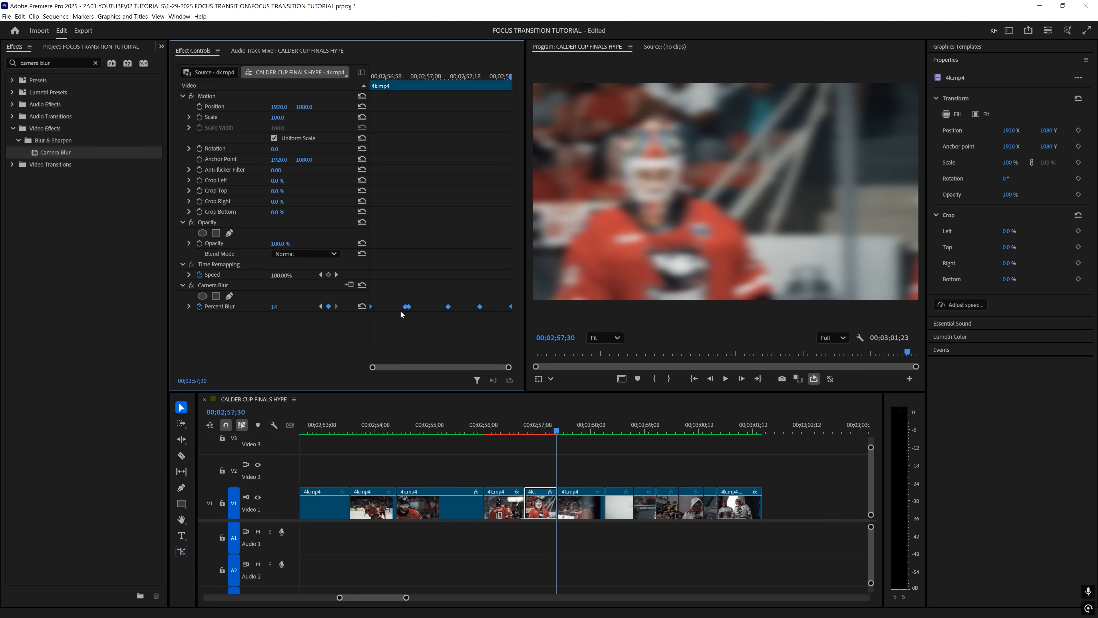
pyautogui.rightClick(407, 307)
pyautogui.click(436, 387)
# - Play back the three blurred clips in an enlarged program view and scrub back to 00;02;55;18
pyautogui.press('space')
pyautogui.press('`')
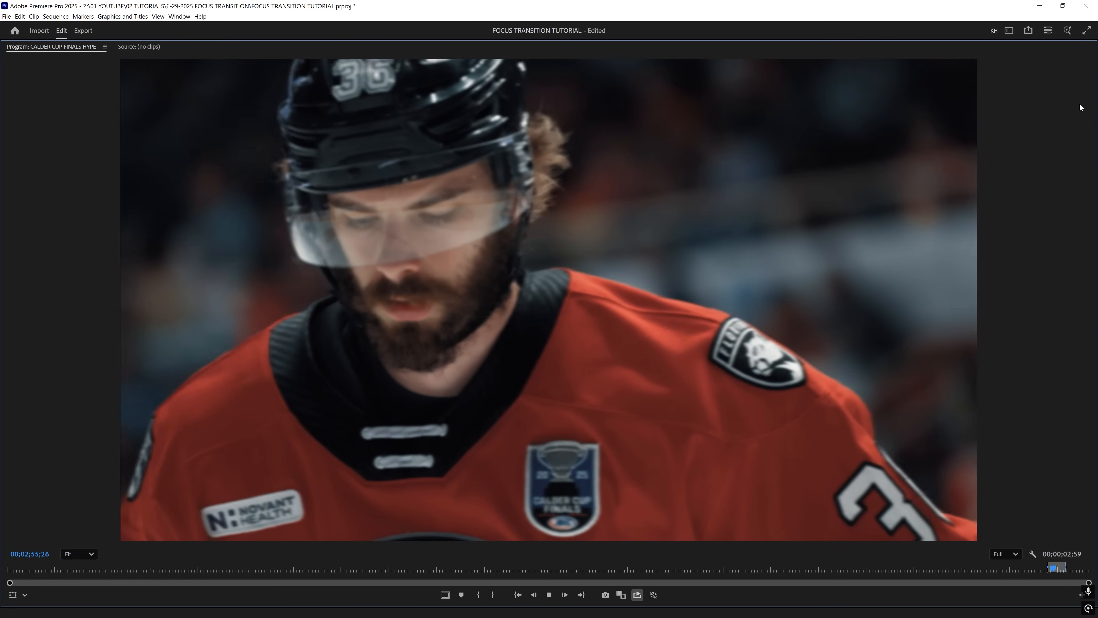
pyautogui.press('`')
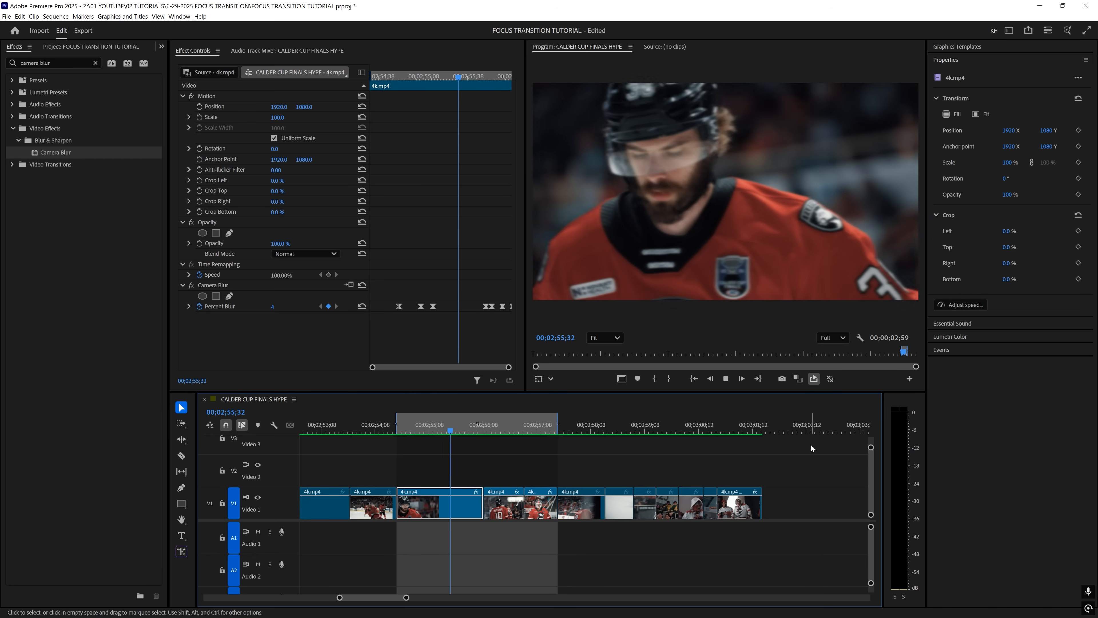
pyautogui.press('space')
pyautogui.moveTo(484, 430); pyautogui.dragTo(439, 433)
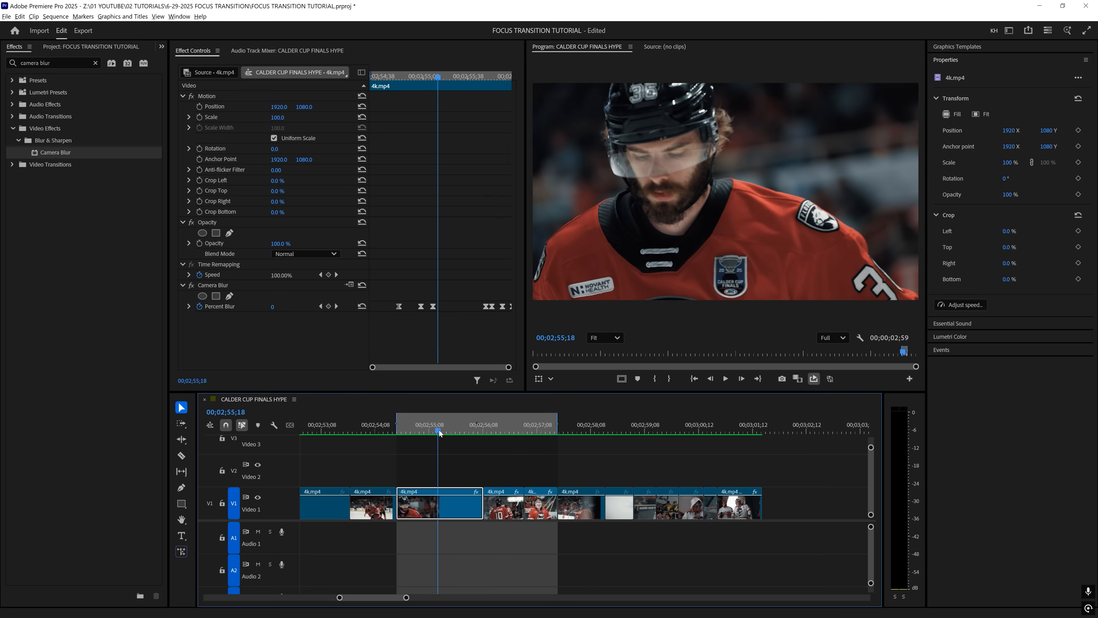
# - Save the Camera Blur animation of the bearded player's clip as the preset Camera Blur Preset 1
pyautogui.click(268, 284)
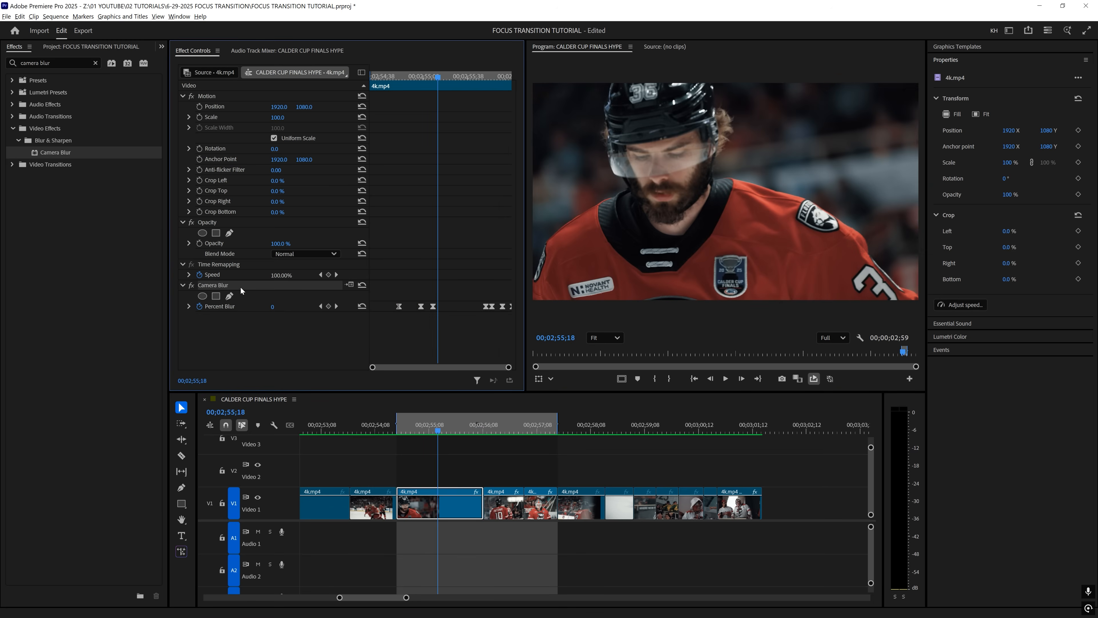
pyautogui.rightClick(229, 288)
pyautogui.click(254, 302)
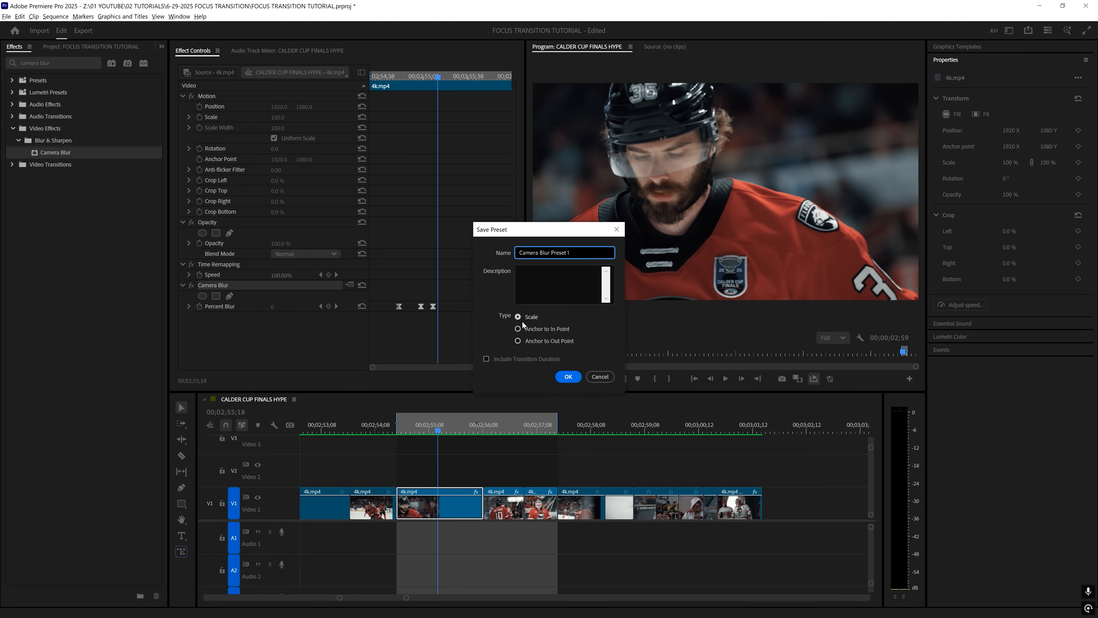
pyautogui.click(568, 377)
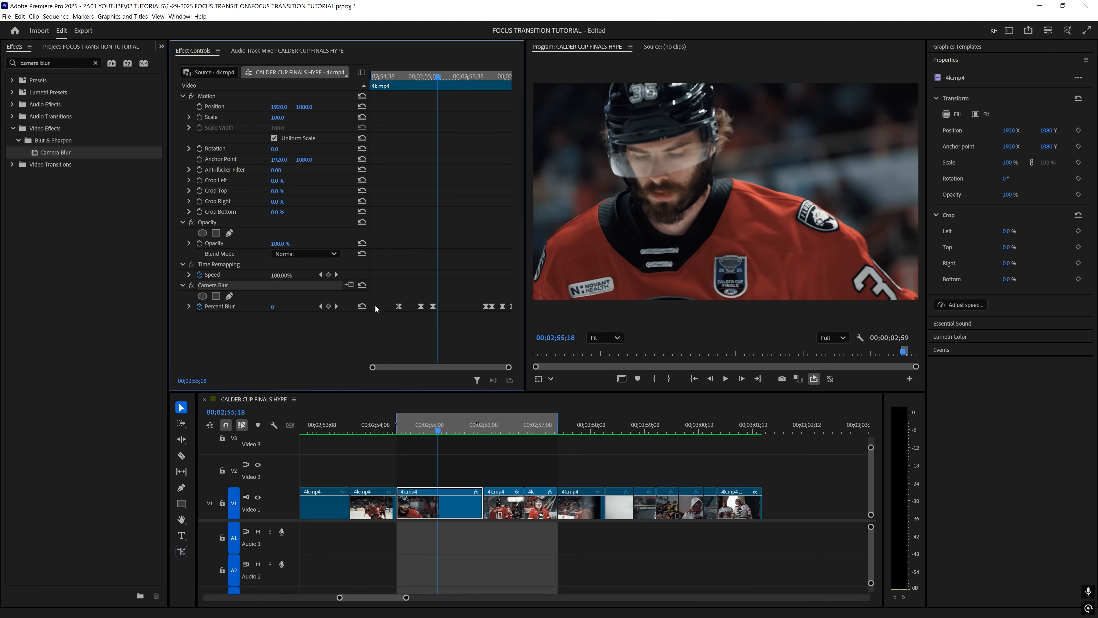
# - Save the number 10 clip's Camera Blur animation as the preset Camera Blur Preset 2
pyautogui.click(497, 418)
pyautogui.rightClick(221, 286)
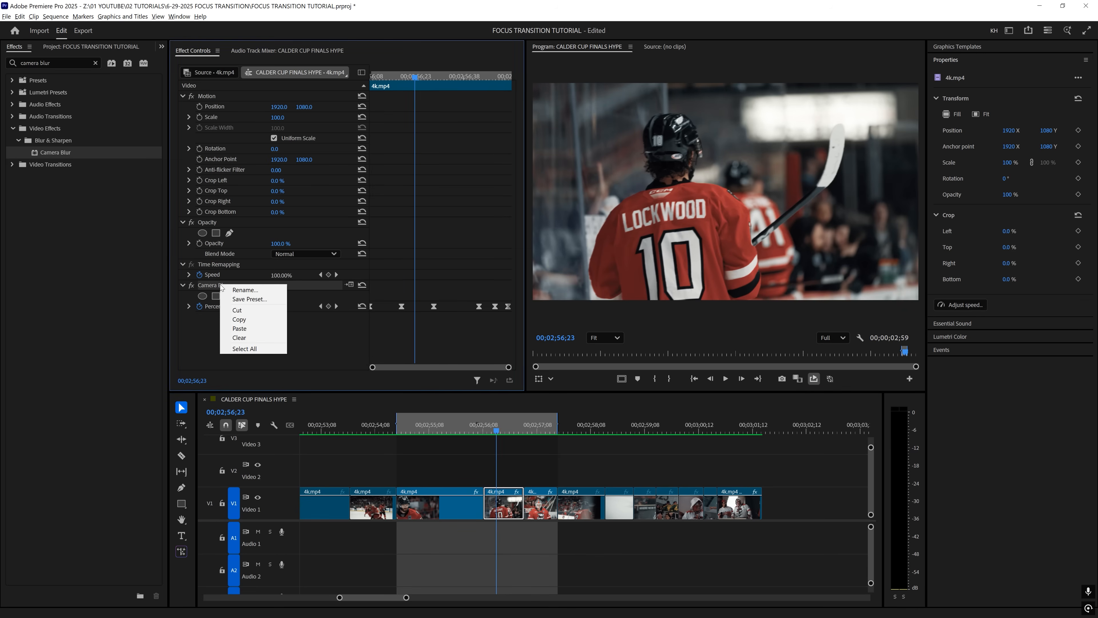
pyautogui.click(255, 300)
pyautogui.write('2')
pyautogui.click(569, 377)
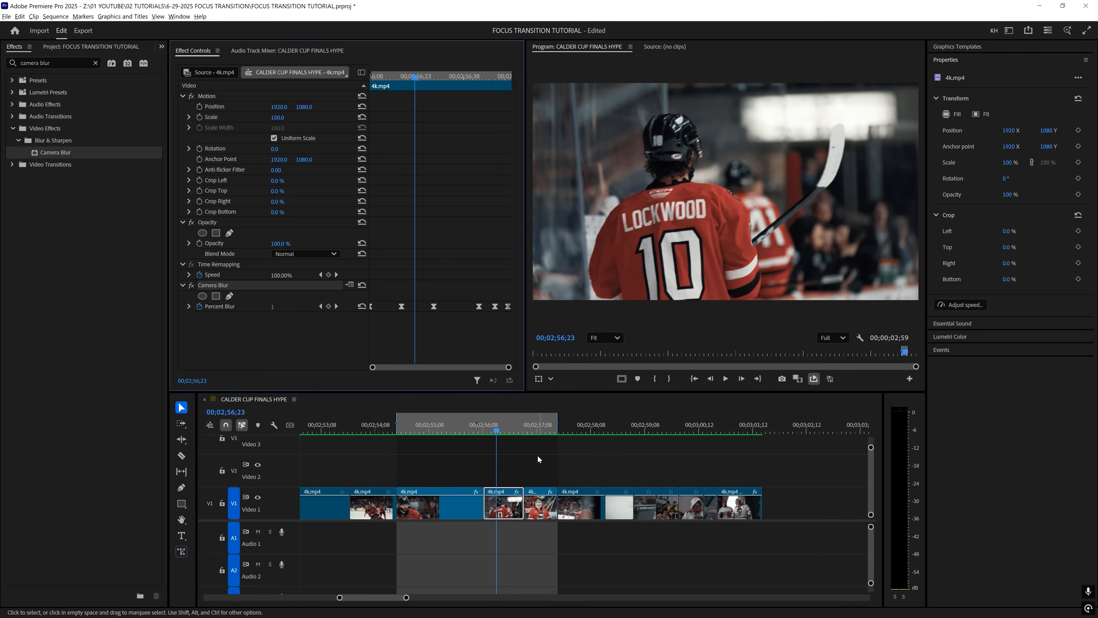
# - Save the goalie clip's Camera Blur animation as the preset Camera Blur Preset 3
pyautogui.click(541, 506)
pyautogui.rightClick(220, 286)
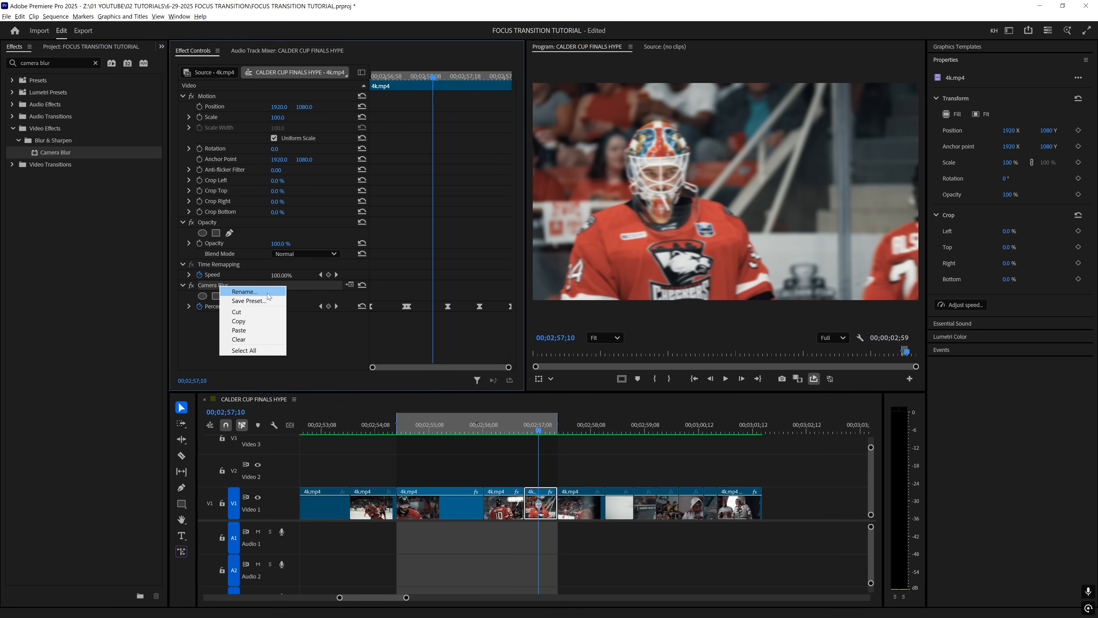
pyautogui.click(265, 300)
pyautogui.click(582, 254)
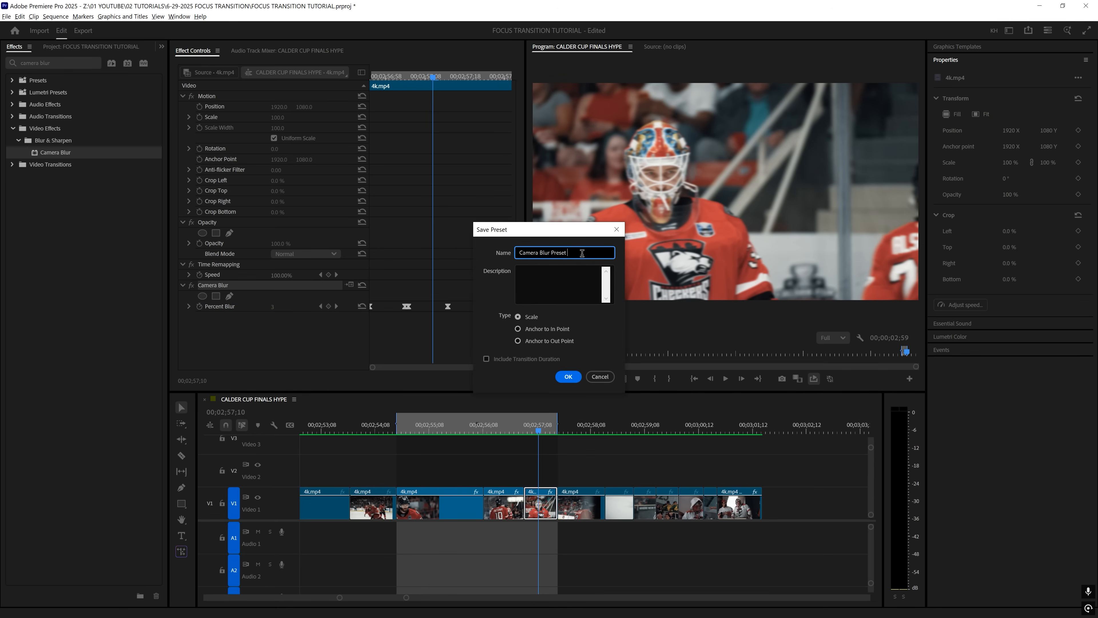
pyautogui.write('3')
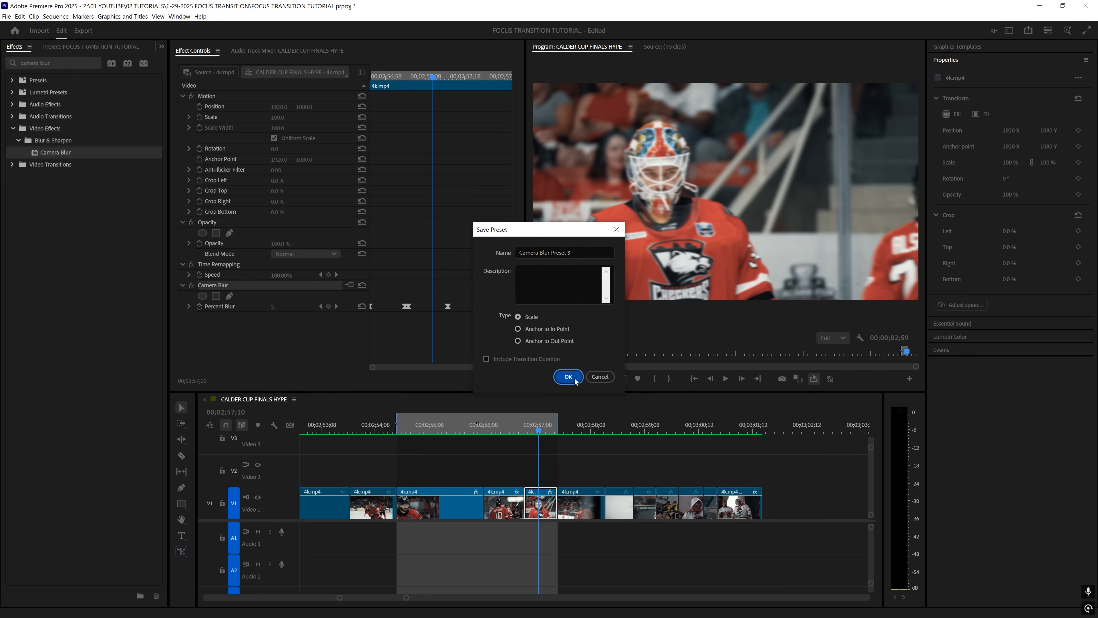
pyautogui.click(568, 377)
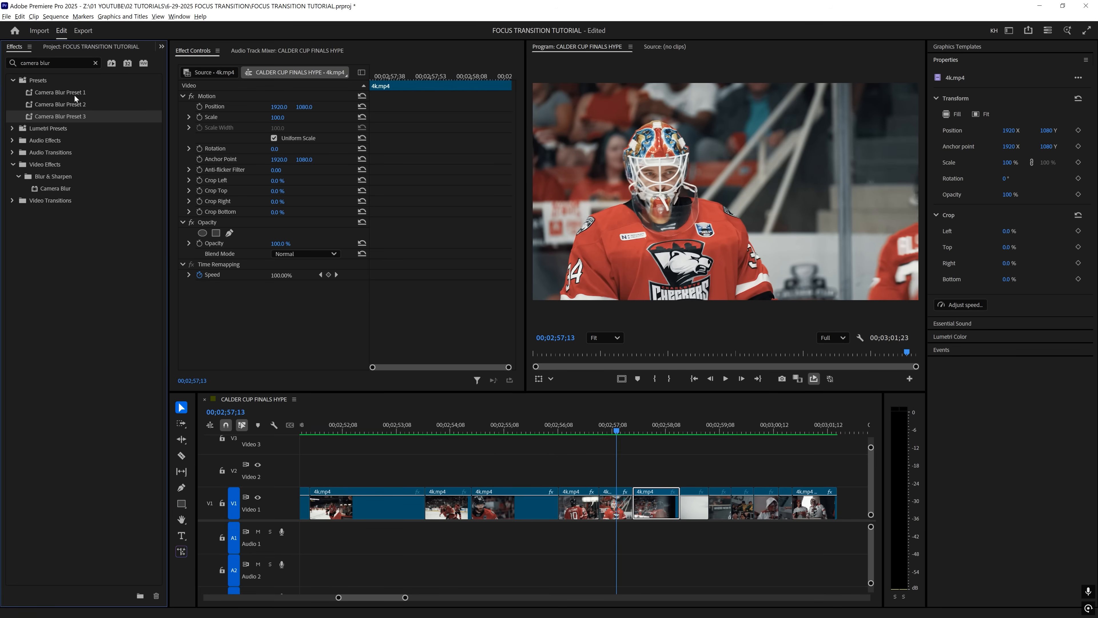
# - Apply Camera Blur Presets 1 and 2 to the two clips before the blurred trio and Preset 3 to the clip after it
pyautogui.moveTo(75, 96); pyautogui.dragTo(411, 399)
pyautogui.moveTo(416, 513); pyautogui.dragTo(416, 513)
pyautogui.moveTo(81, 106); pyautogui.dragTo(449, 504)
pyautogui.moveTo(87, 116); pyautogui.dragTo(184, 166)
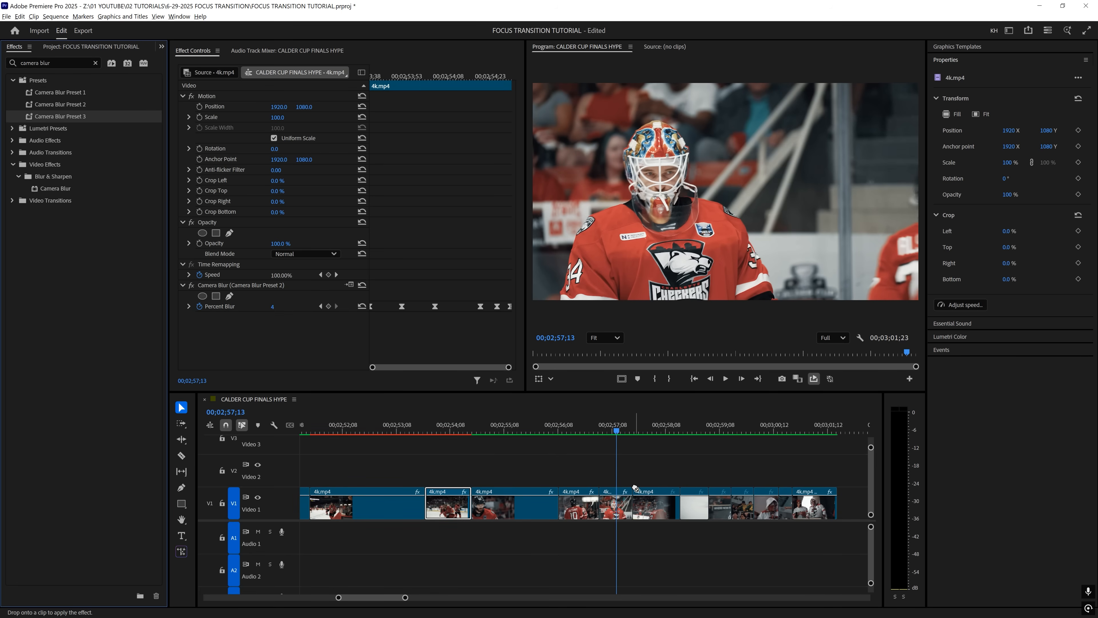
pyautogui.moveTo(635, 488); pyautogui.dragTo(647, 502)
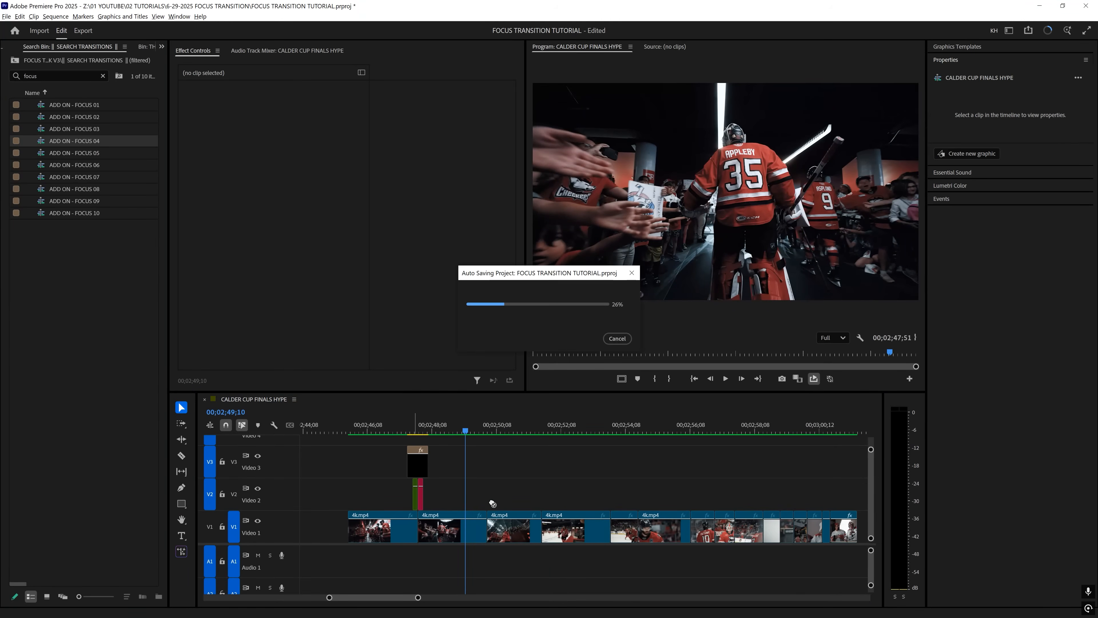
# - Place ADD ON - FOCUS transitions, including FOCUS 04, above the cuts between the hockey clips
pyautogui.moveTo(490, 522); pyautogui.dragTo(459, 513)
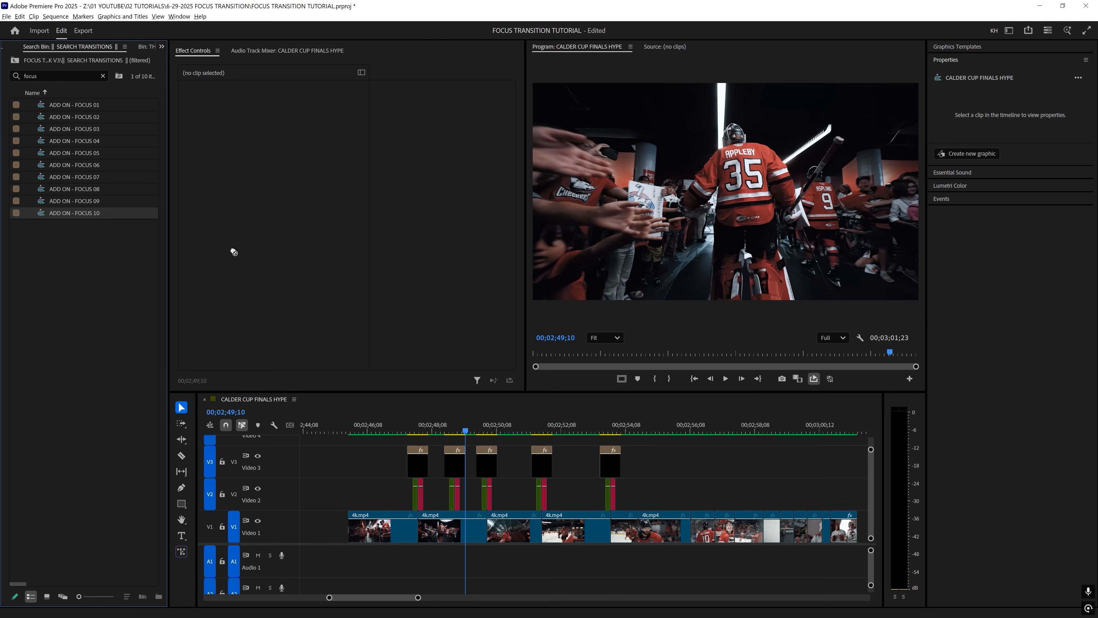